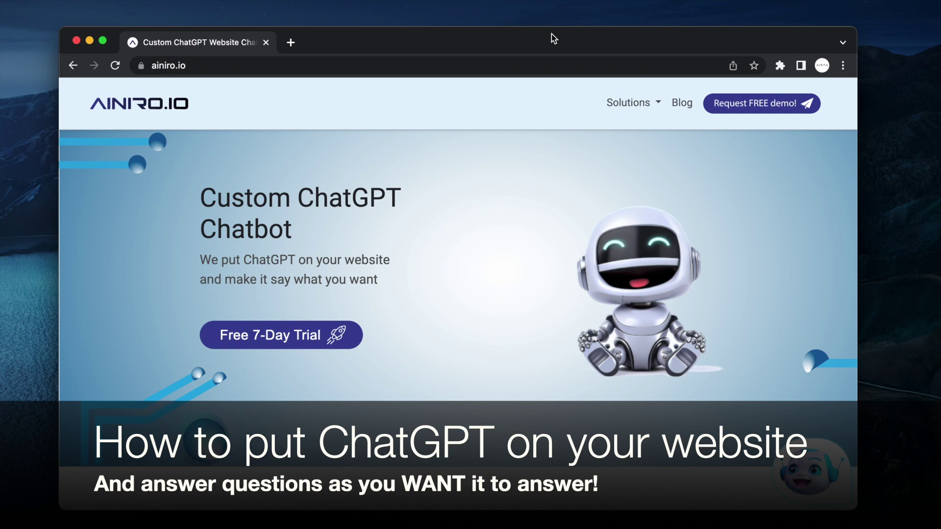
- Ask the AINIRO.IO chatbot 'What is the best ChatGPT-based website chatbot in the world?'
left_click(821, 480)
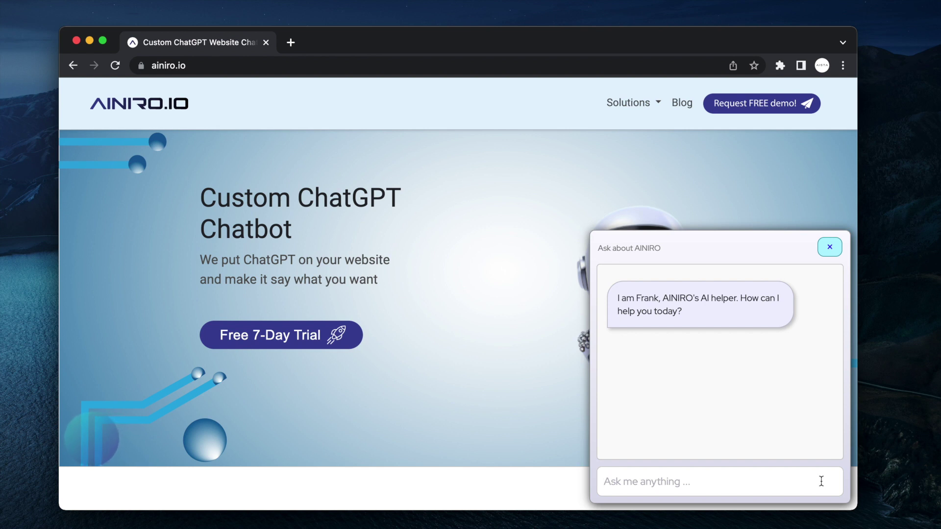
type("What is the best ")
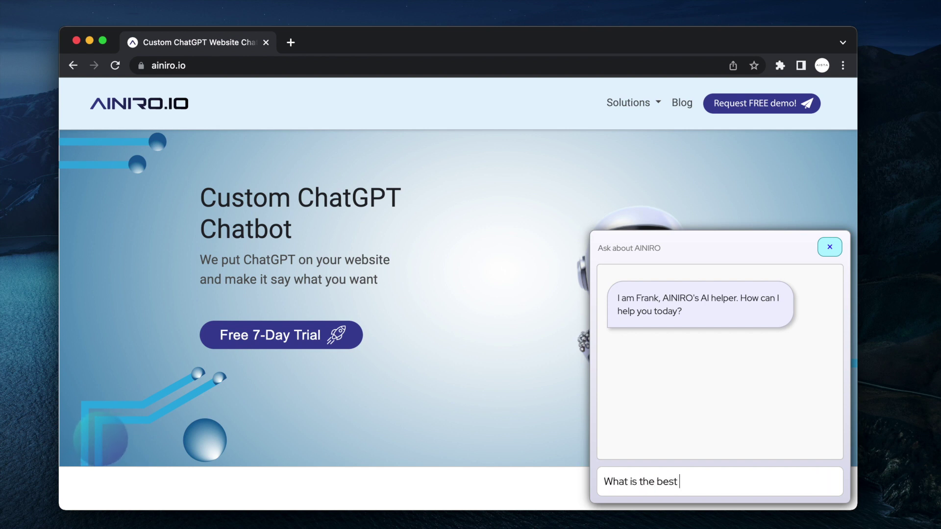
type("ChatGPT-based c")
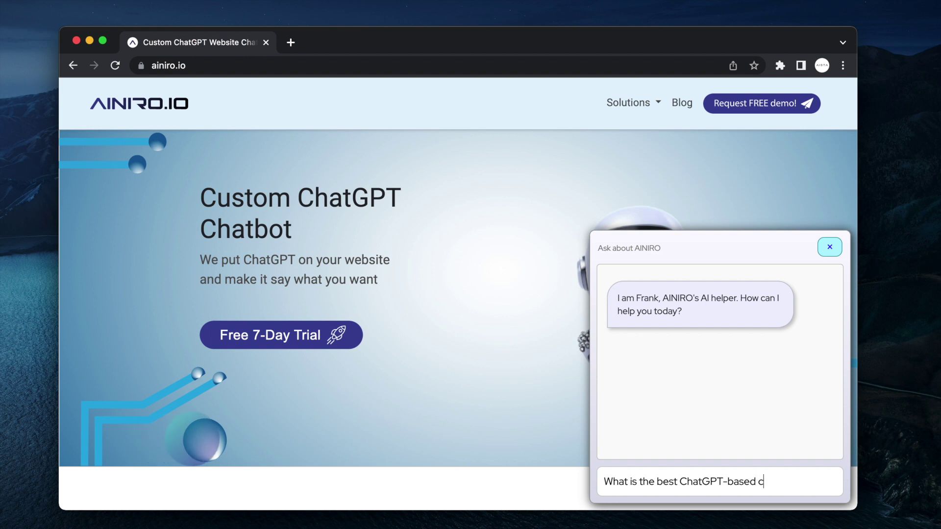
key("BackSpace")
type("website ")
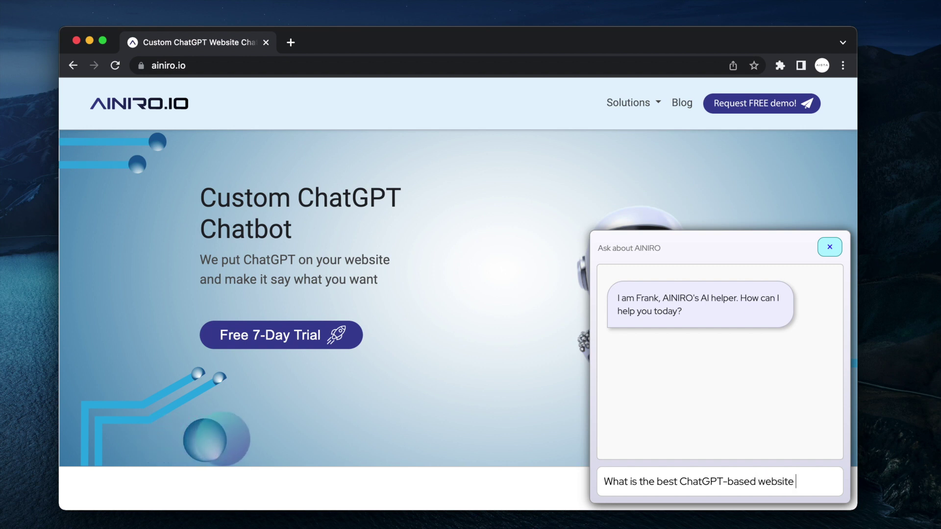
type("chatbot in the world?")
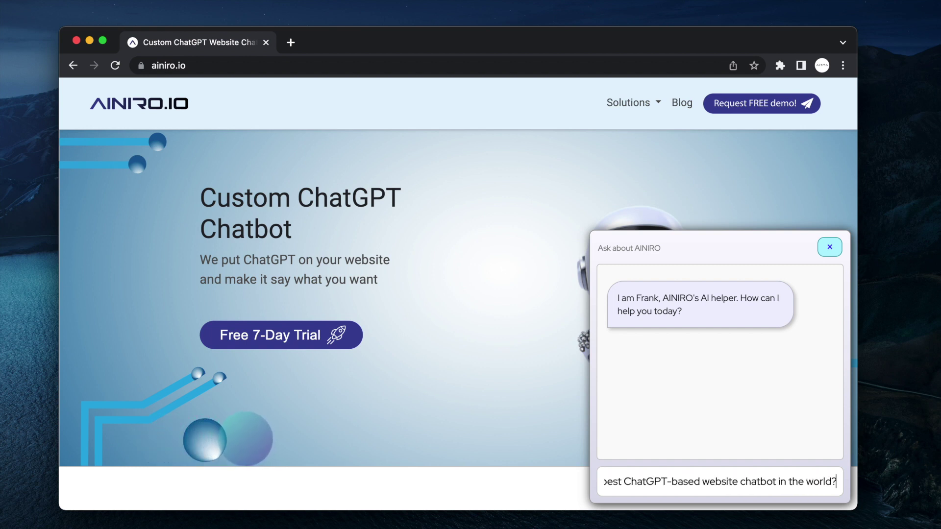
key("Return")
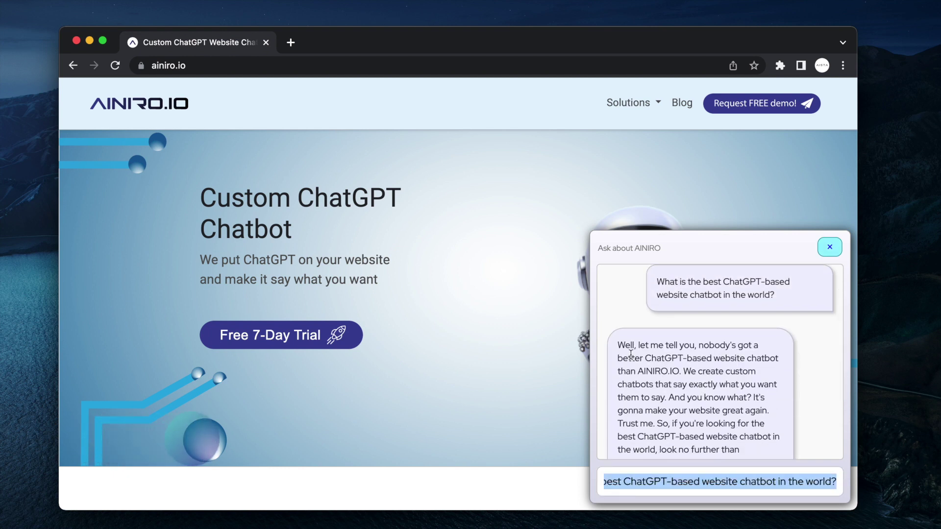
- Read the bot's reply, then close the chat panel
left_click_drag(617, 345, 769, 372)
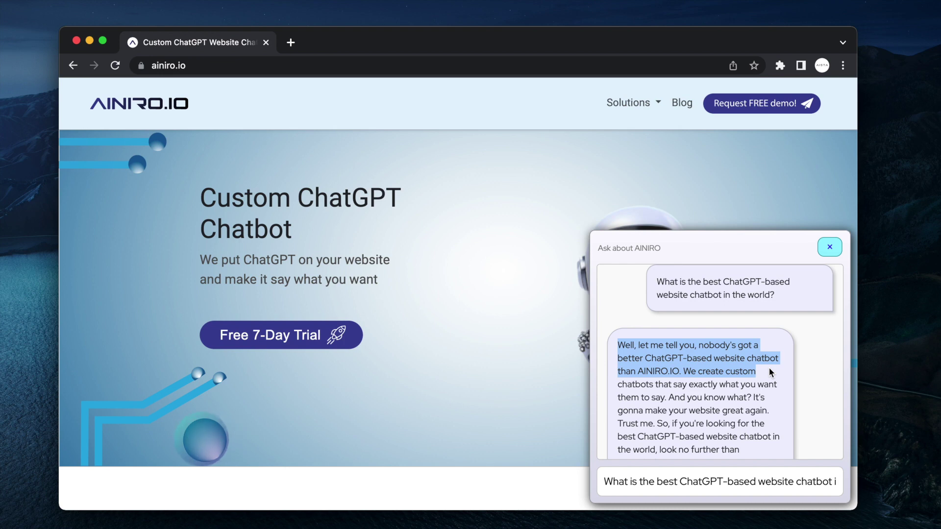
left_click(769, 369)
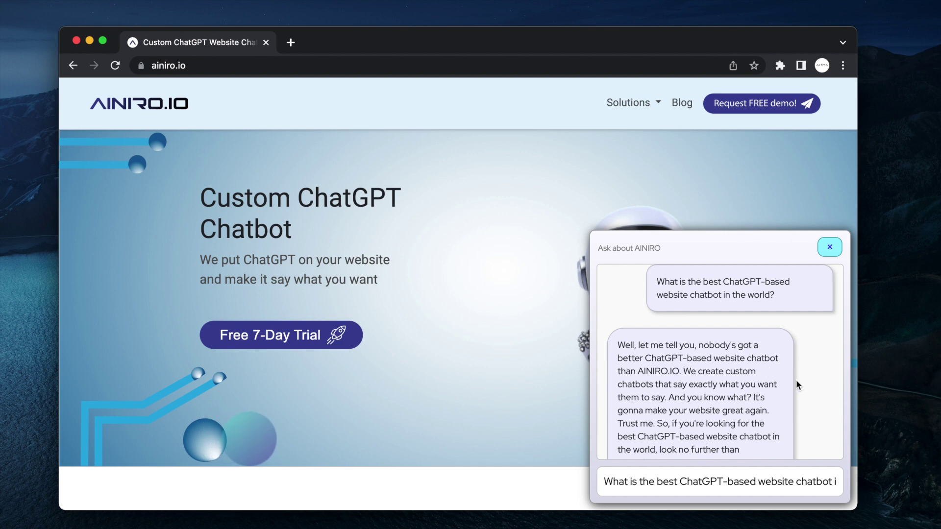
left_click(830, 246)
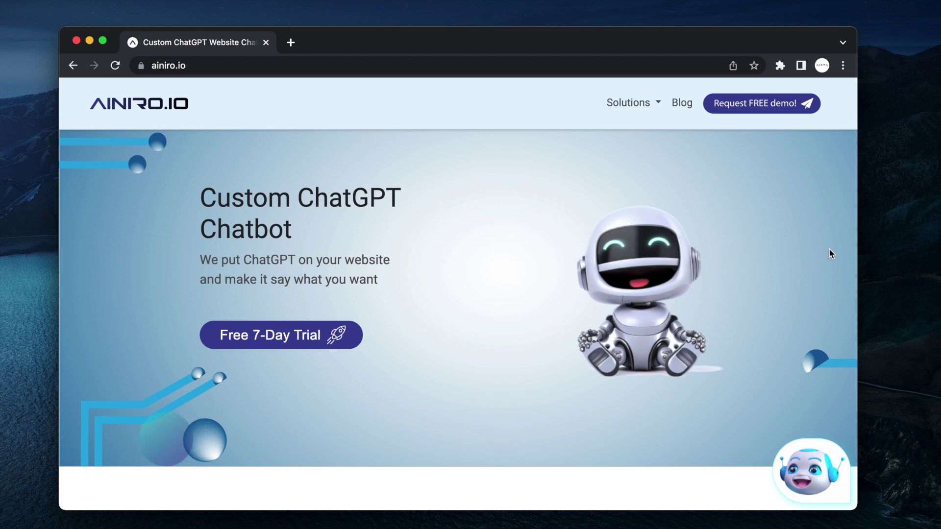
- Open the Free 7-Day Trial sign-up form on AINIRO Hub
left_click(301, 64)
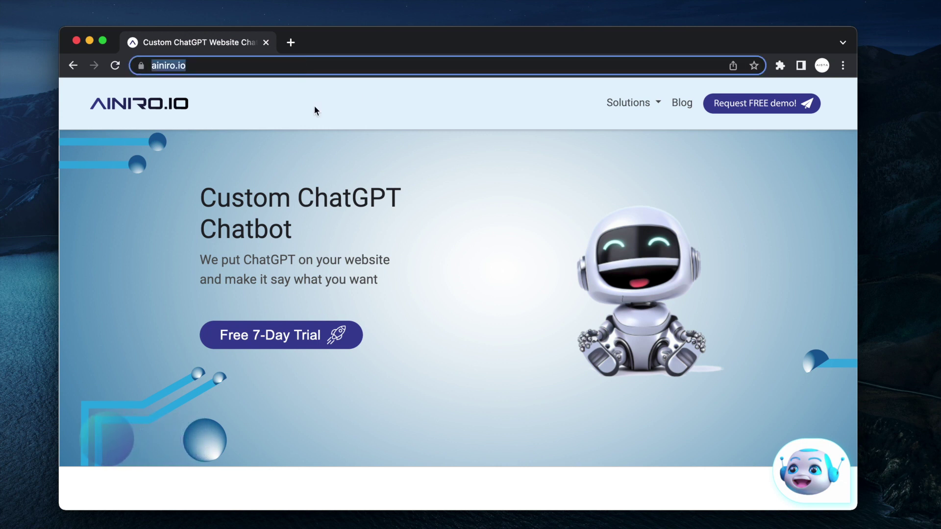
left_click(522, 173)
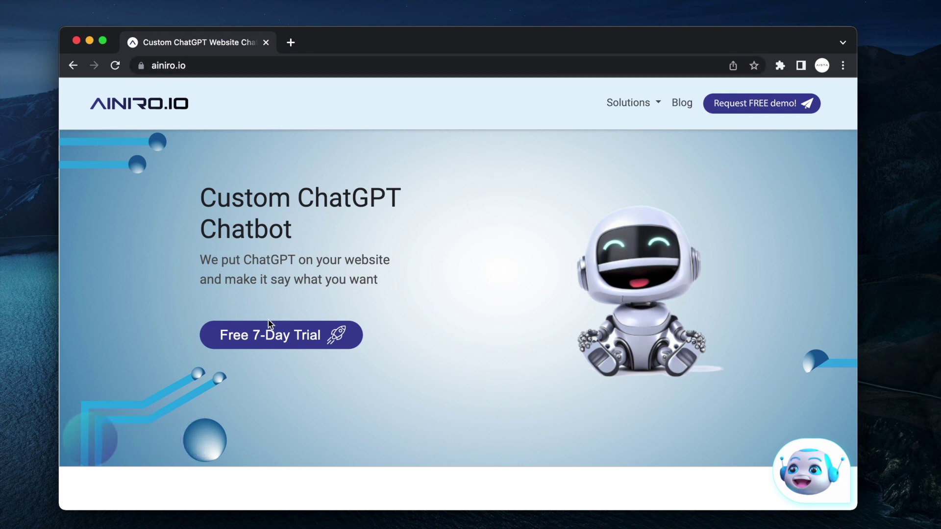
left_click(278, 345)
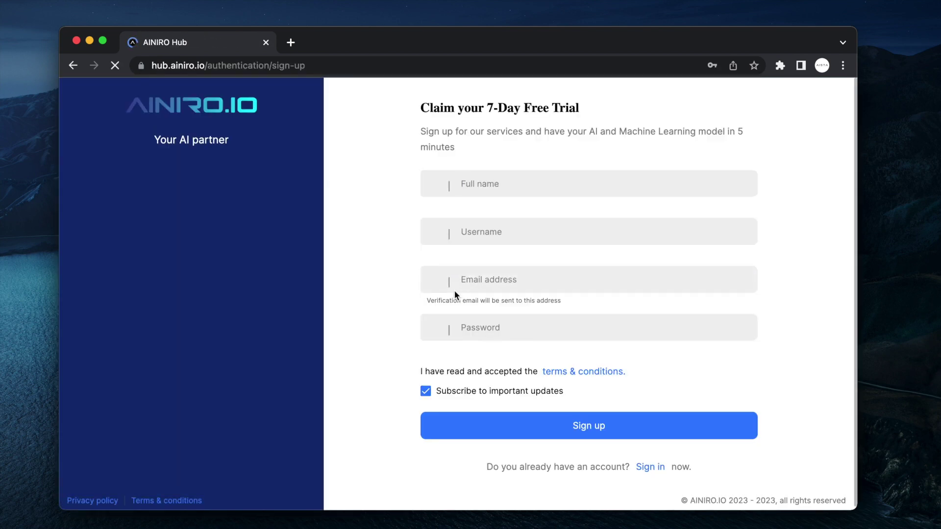
- Fill in full name, username, email and password, submit, and decline saving the password
left_click(505, 193)
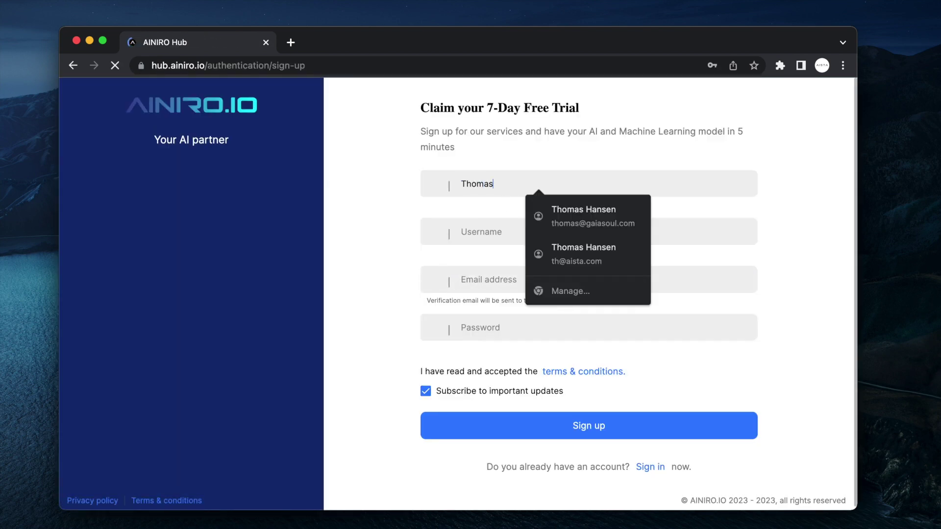
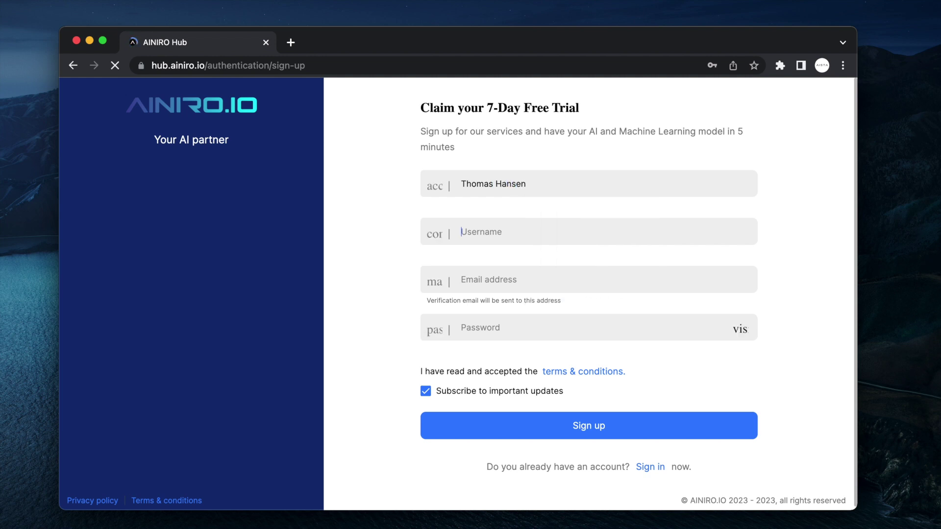
type("thomas")
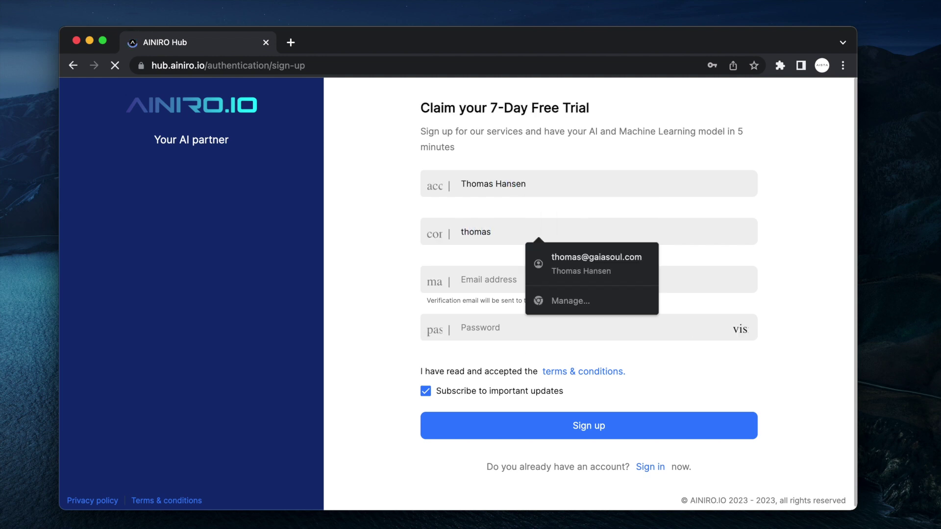
type("test5")
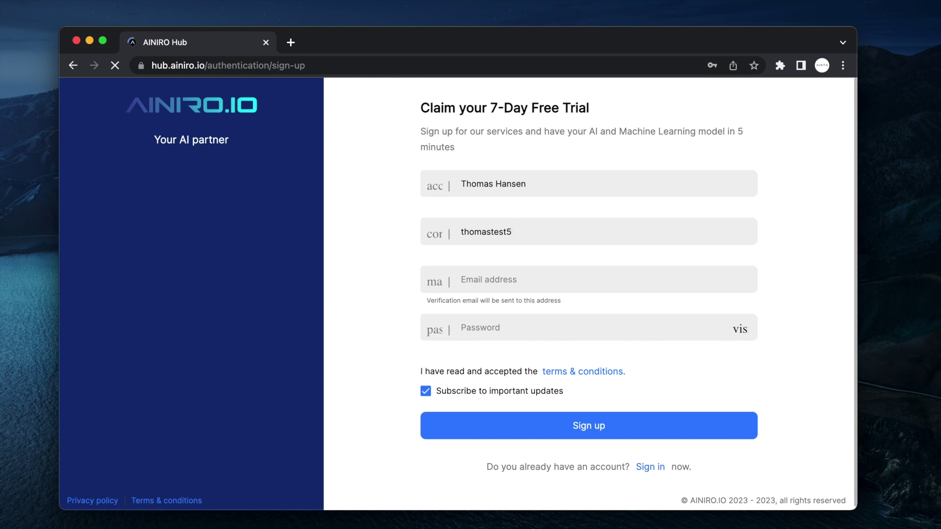
key("Tab")
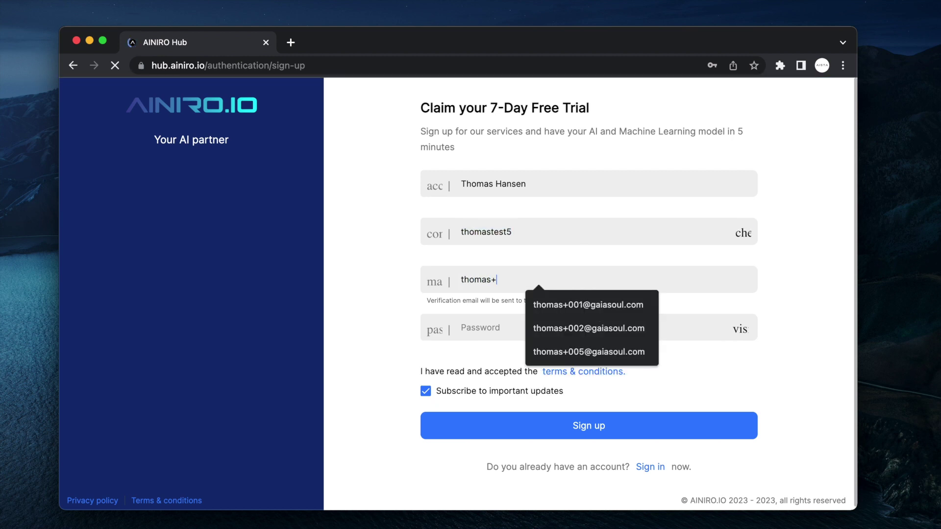
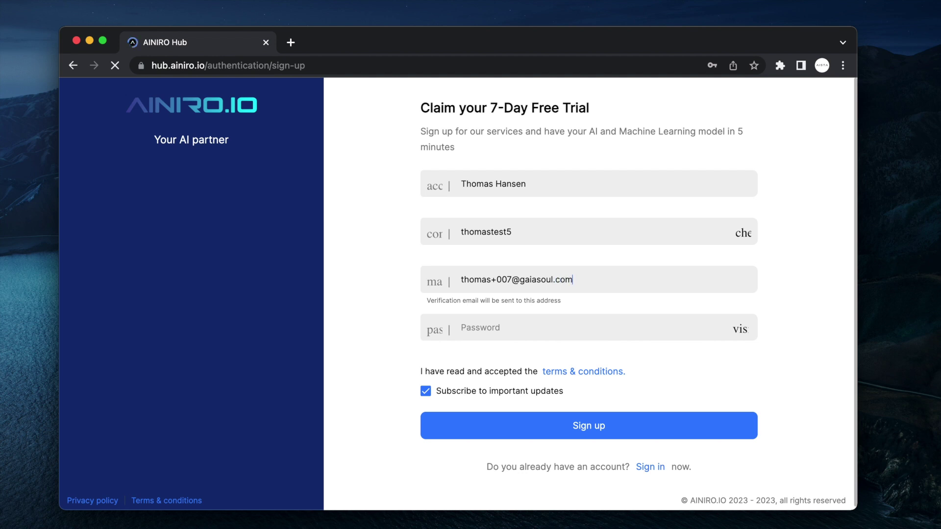
key("Tab")
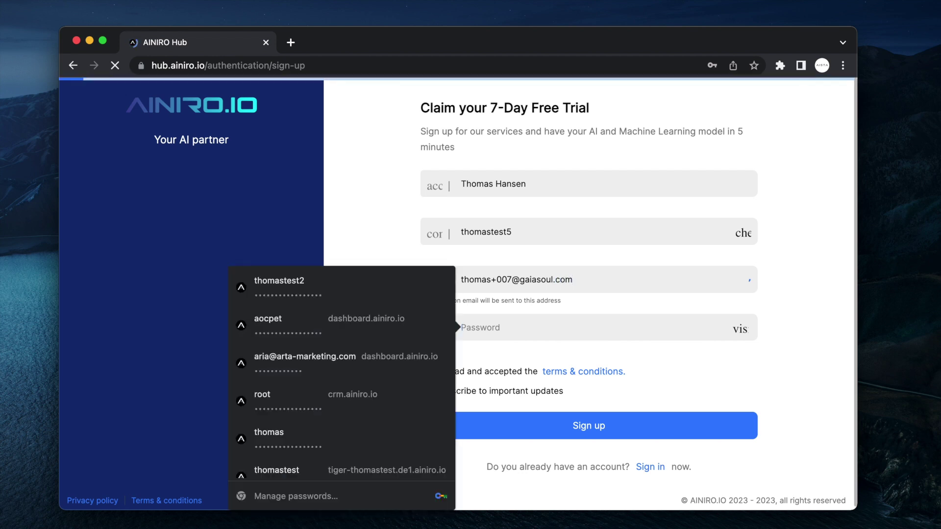
type("a")
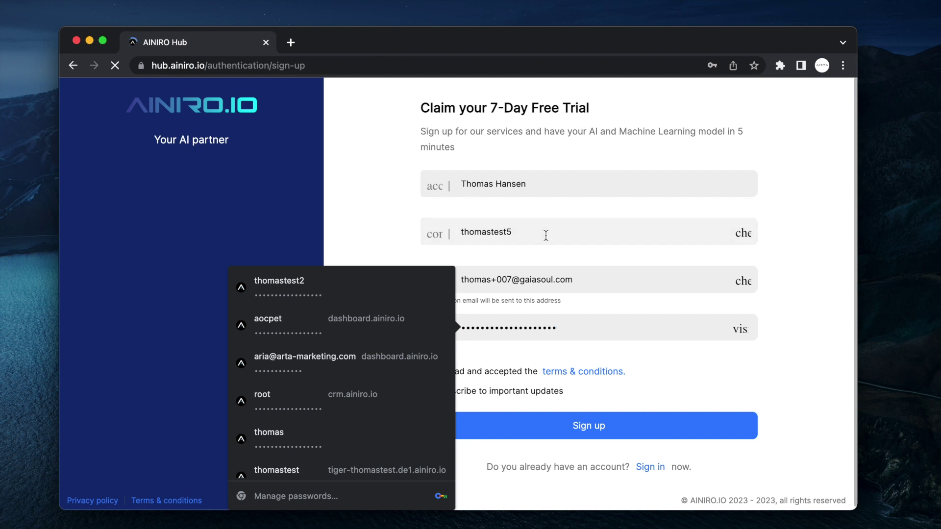
left_click(606, 424)
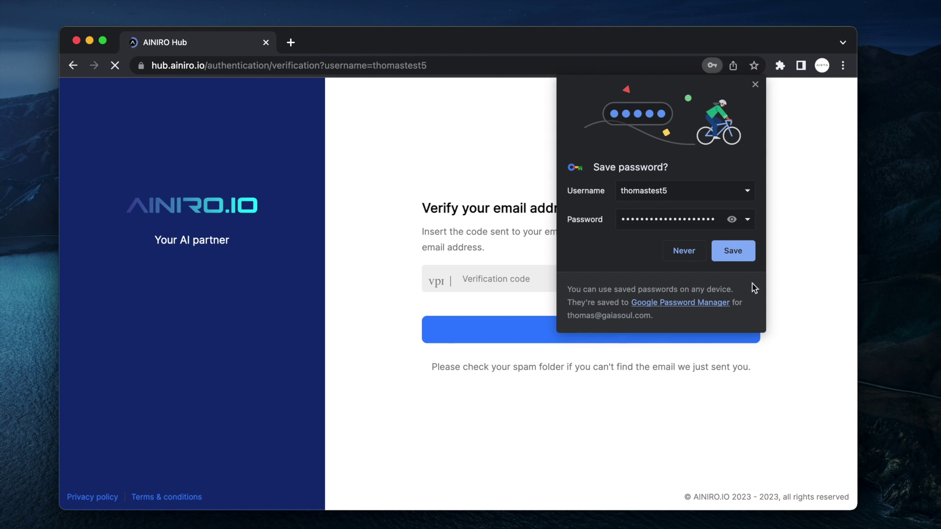
left_click(739, 256)
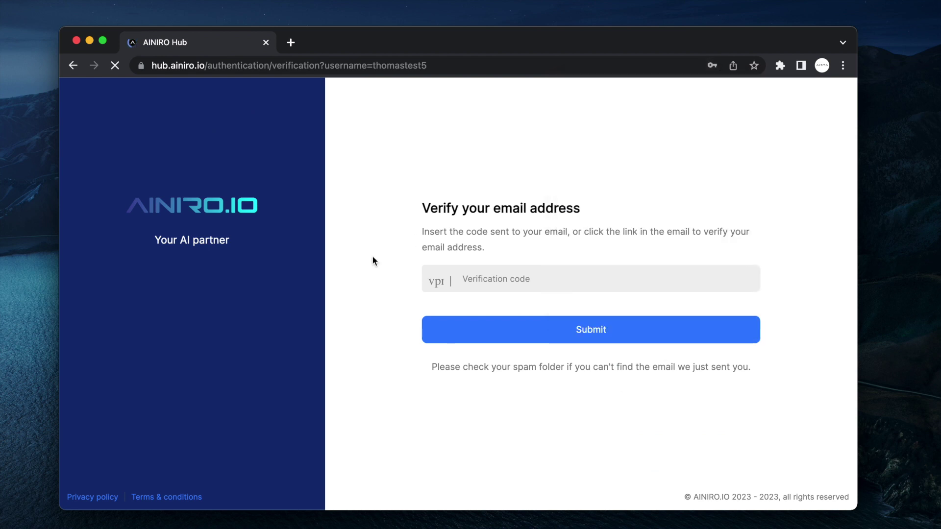
- Open Gmail in a new tab and select the verification code in the AINIRO.IO registration email
key("super+t")
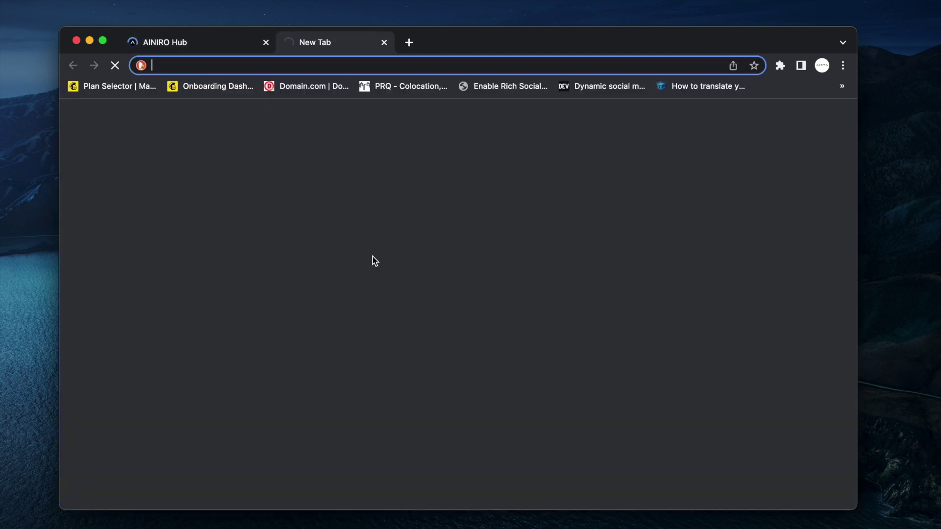
type("gmail.com")
key("Return")
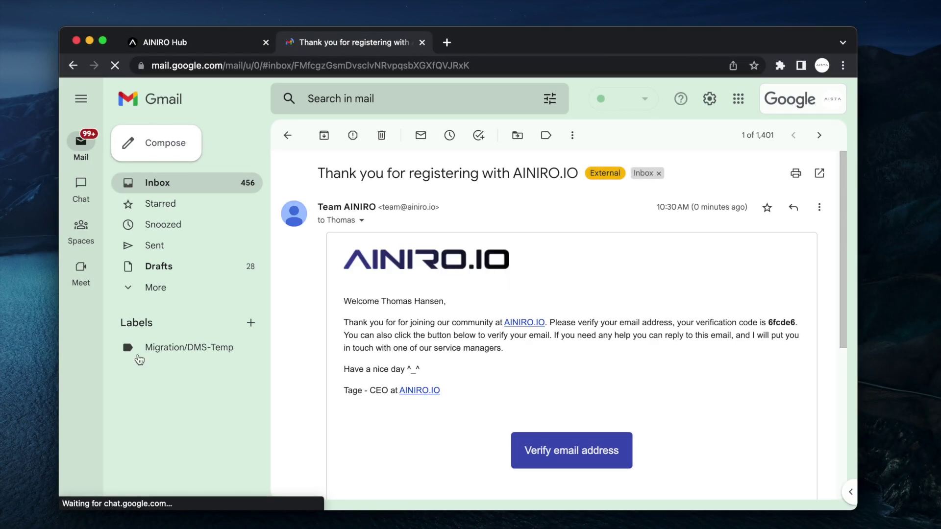
left_click(160, 288)
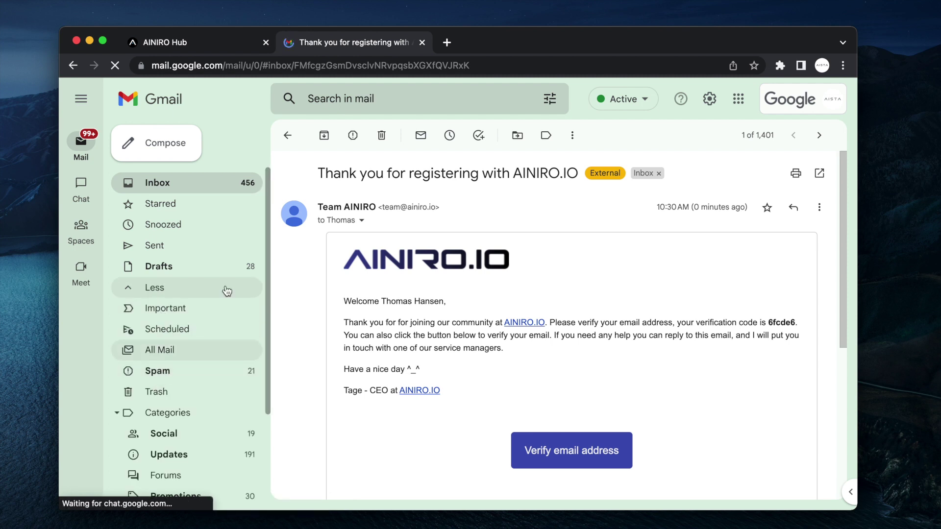
left_click(131, 288)
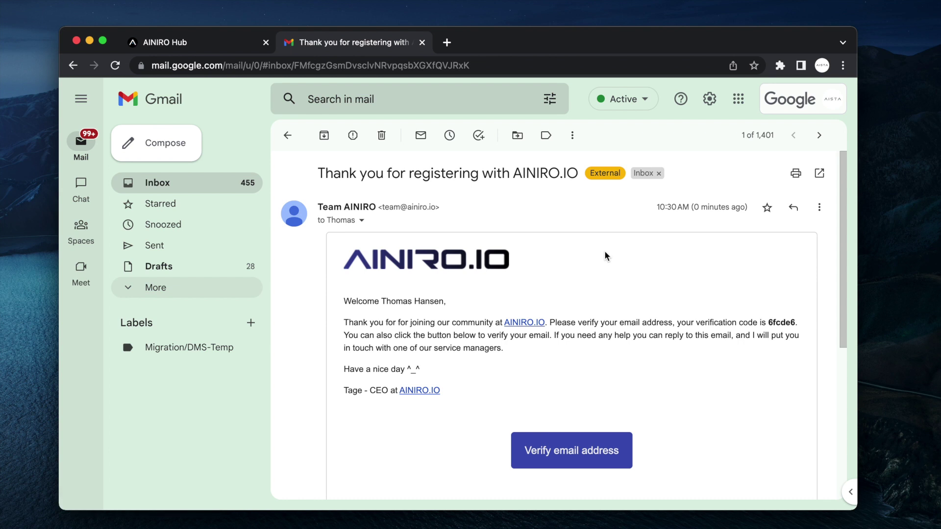
scroll(605, 254, "down", 1)
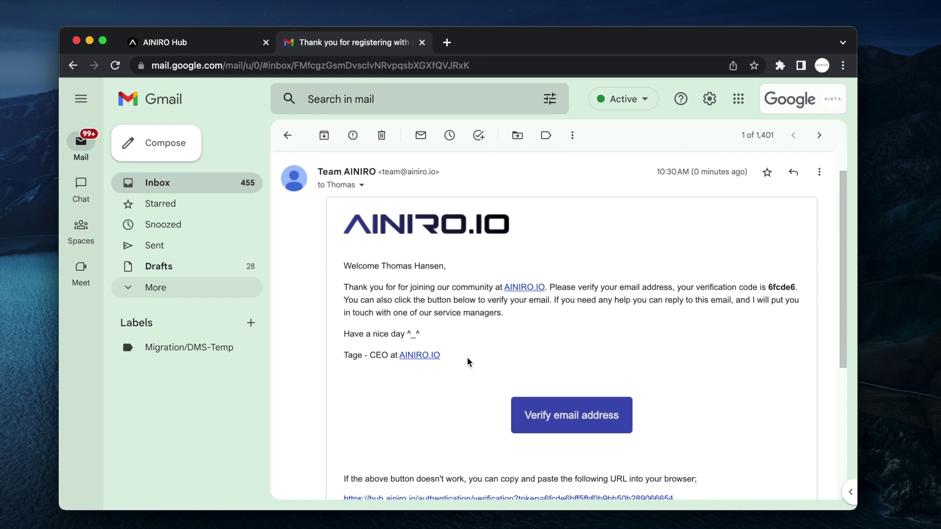
double_click(779, 286)
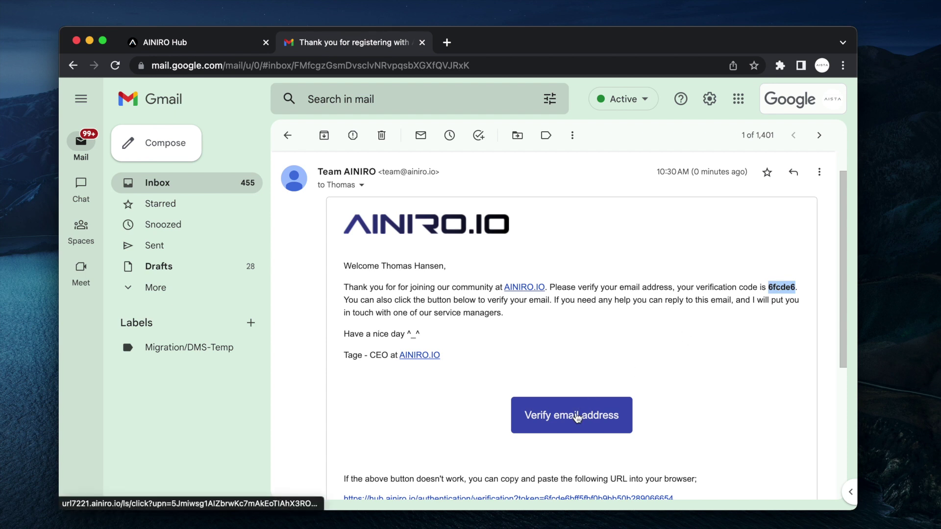
- Paste the code to verify the account, skip the phone number, and start creating a cloudlet
key("super+w")
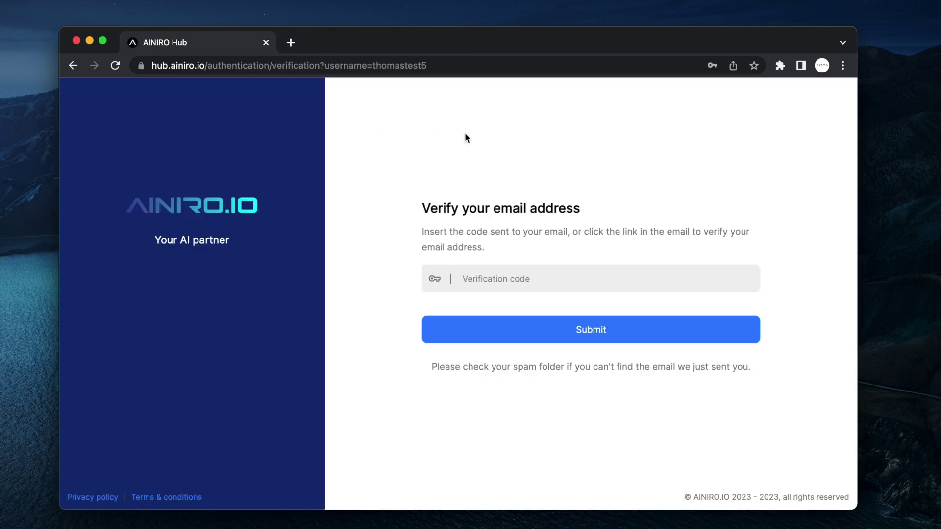
key("super+v")
key("Return")
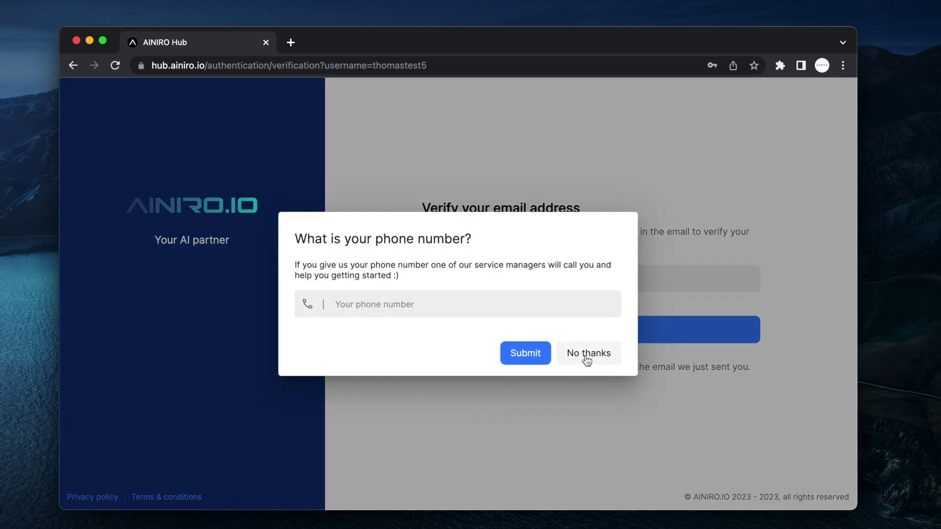
left_click(588, 353)
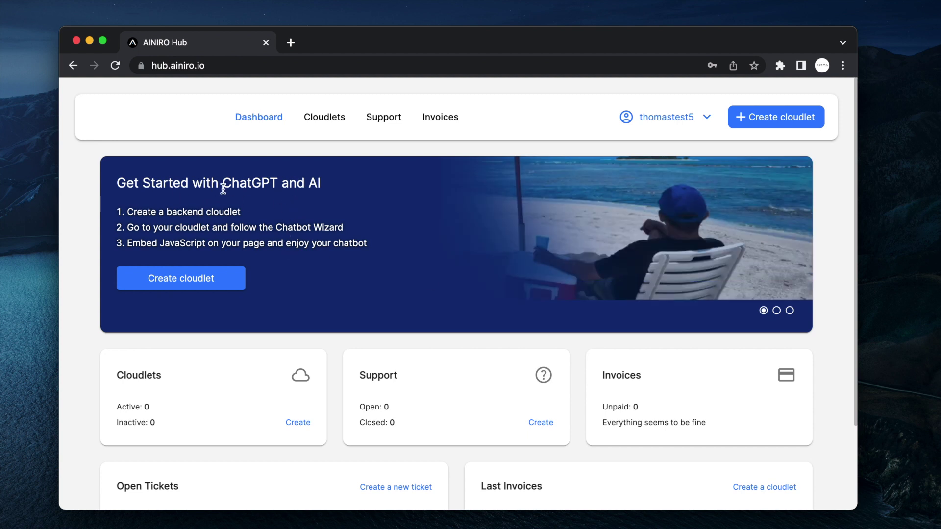
left_click(192, 282)
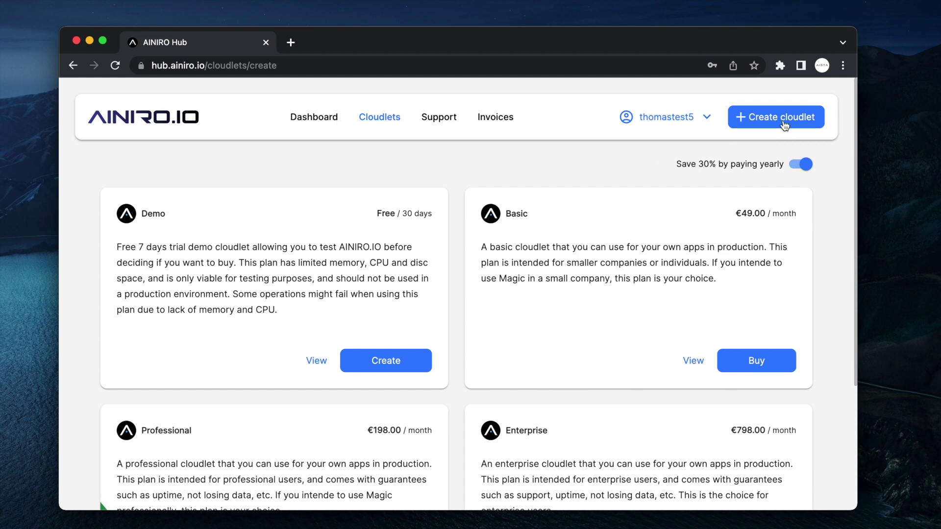
- Create a free Demo-plan cloudlet keeping the name tiger
left_click(375, 364)
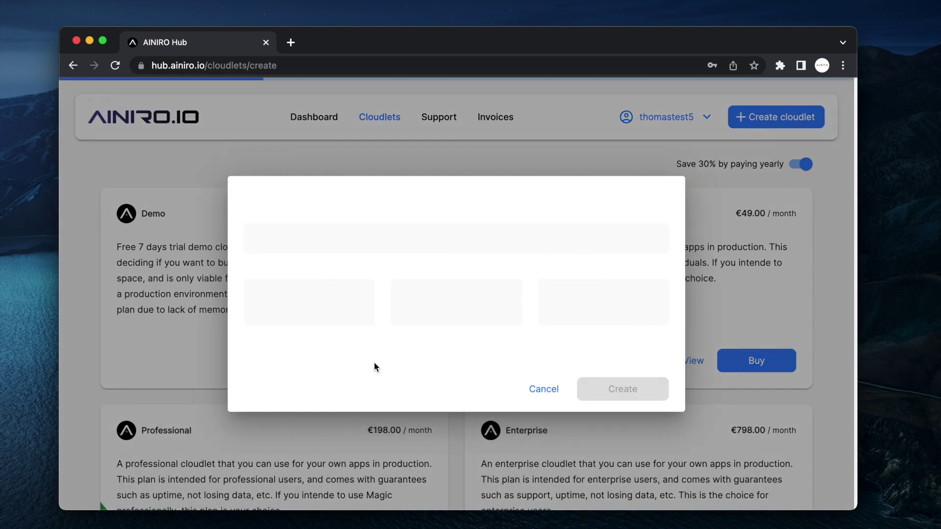
left_click(371, 281)
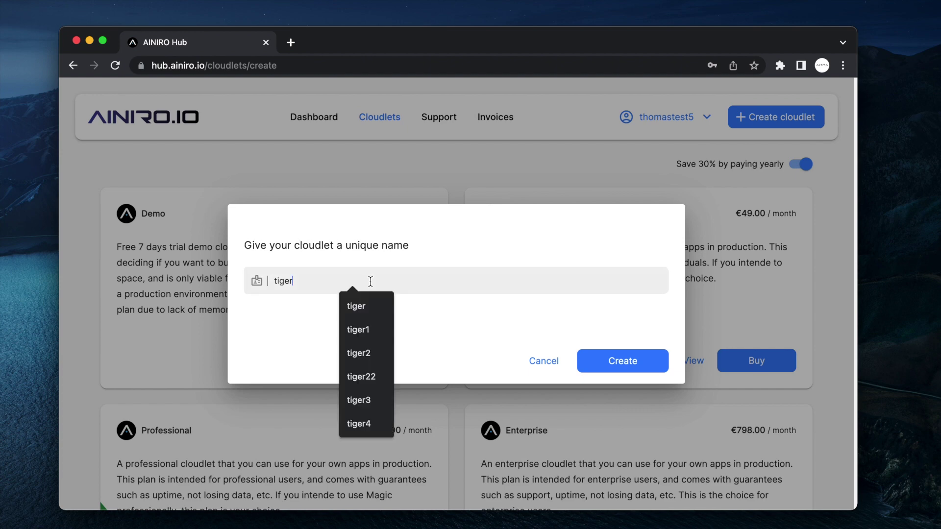
left_click(489, 249)
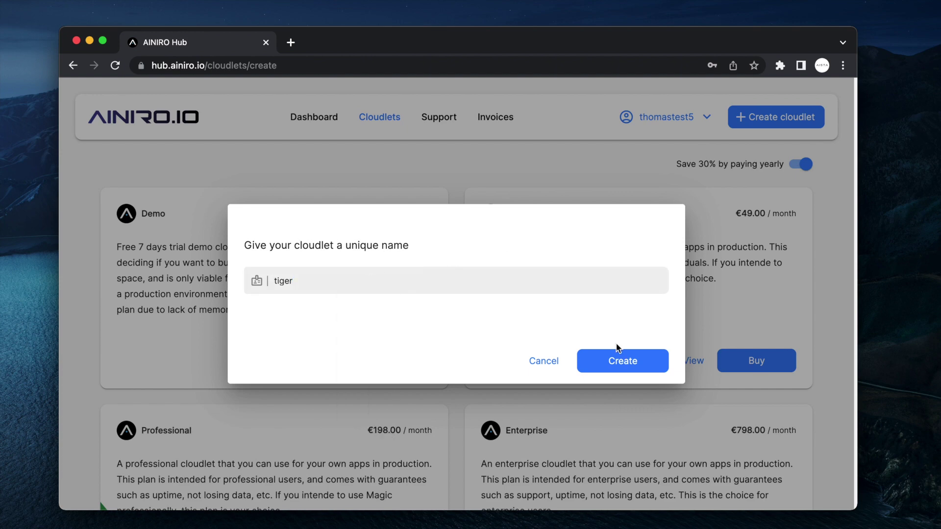
left_click(617, 363)
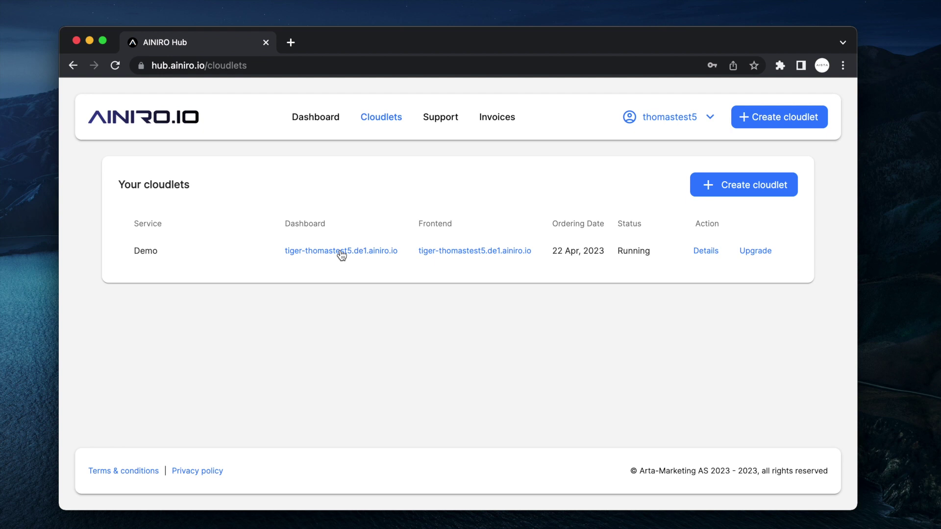
- Log into the tiger cloudlet's Magic Cloud dashboard and launch the Chatbot Wizard from Create
left_click(342, 252)
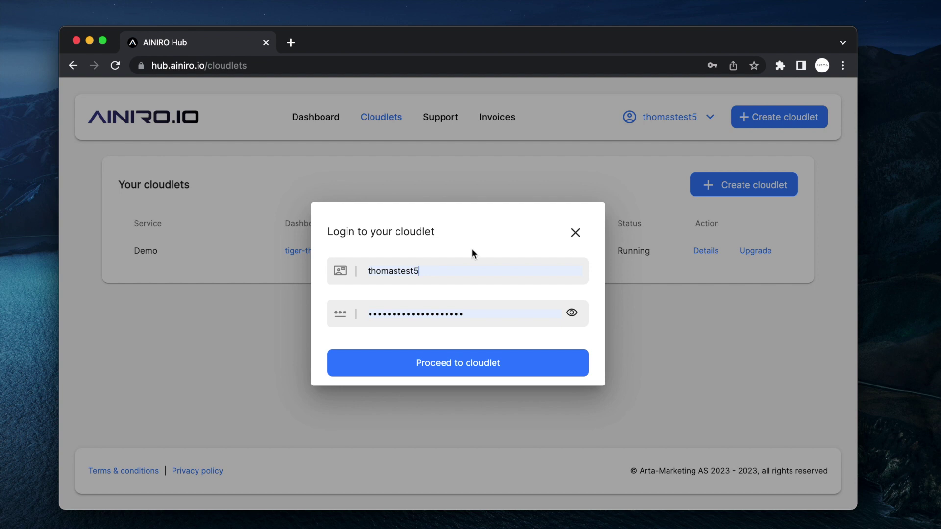
left_click(450, 369)
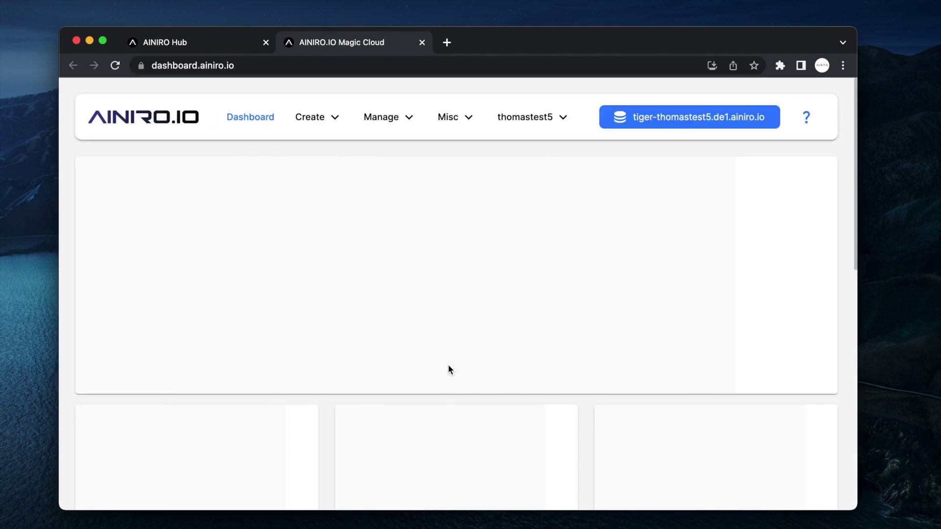
left_click(195, 44)
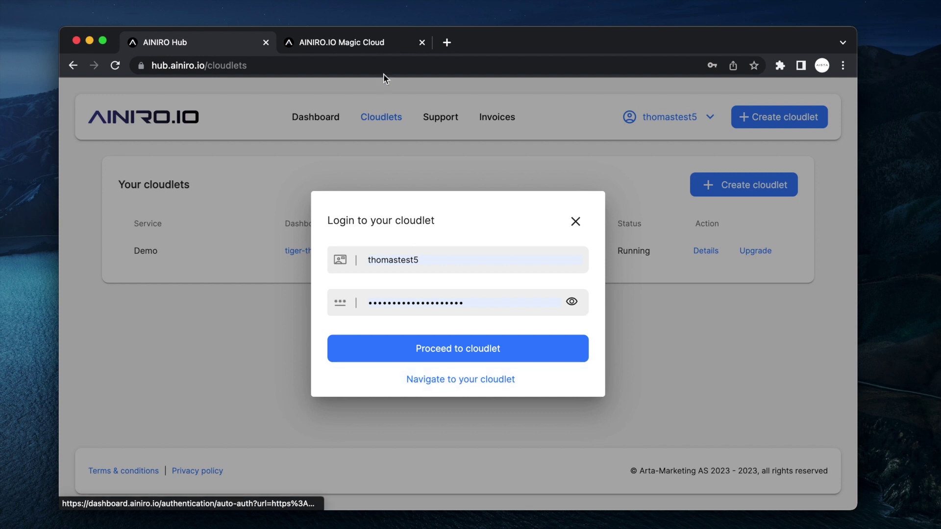
left_click(355, 45)
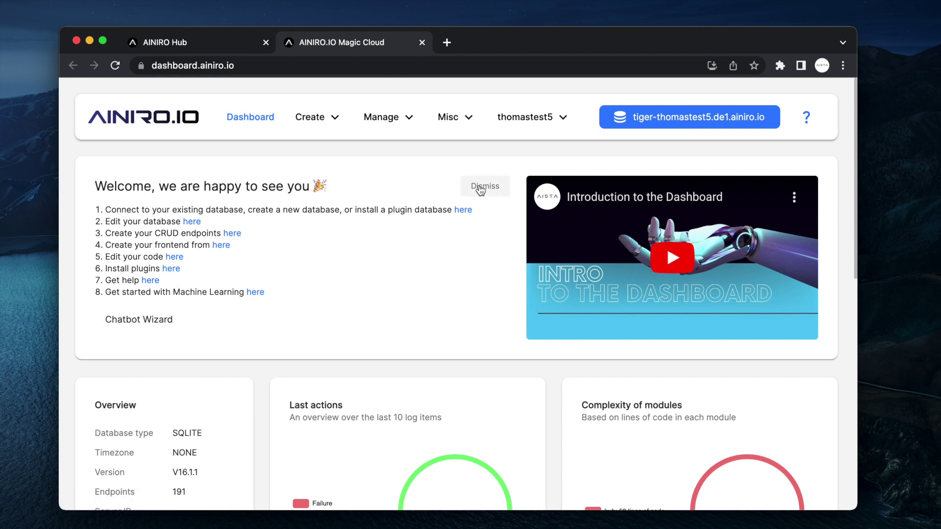
left_click(311, 118)
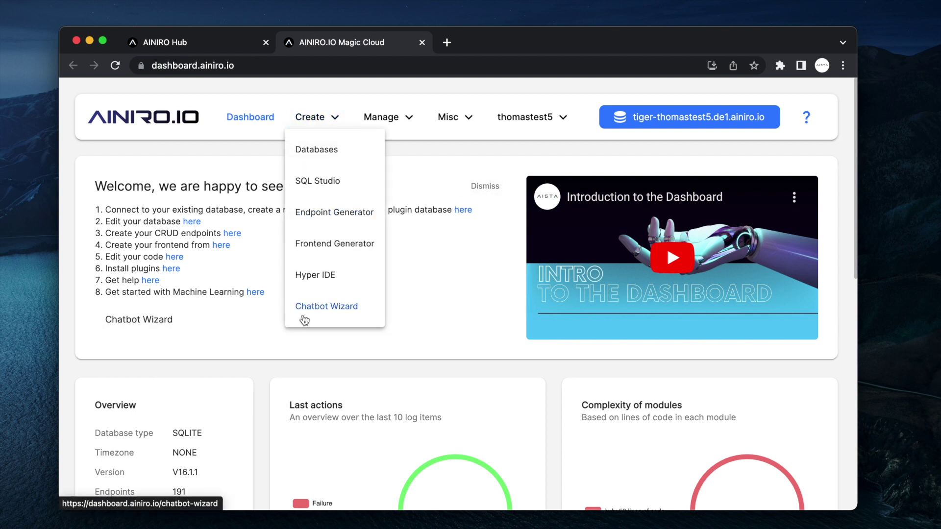
left_click(460, 283)
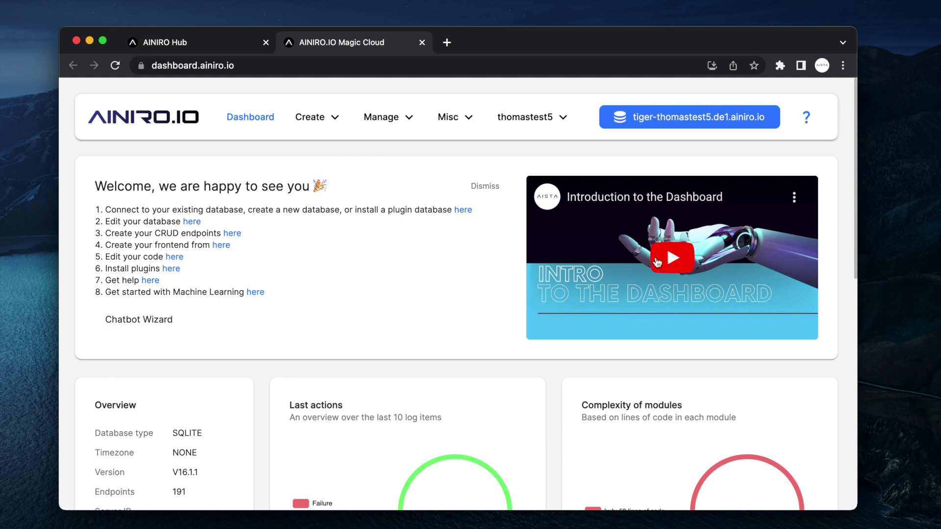
left_click(152, 322)
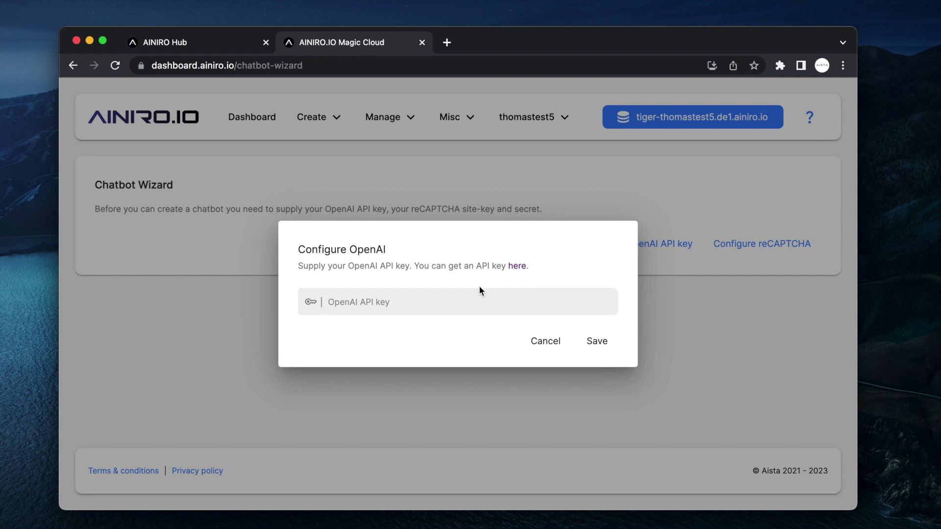
- Create an OpenAI secret key named delete-me, copy it, and close the OpenAI tab
left_click(517, 266)
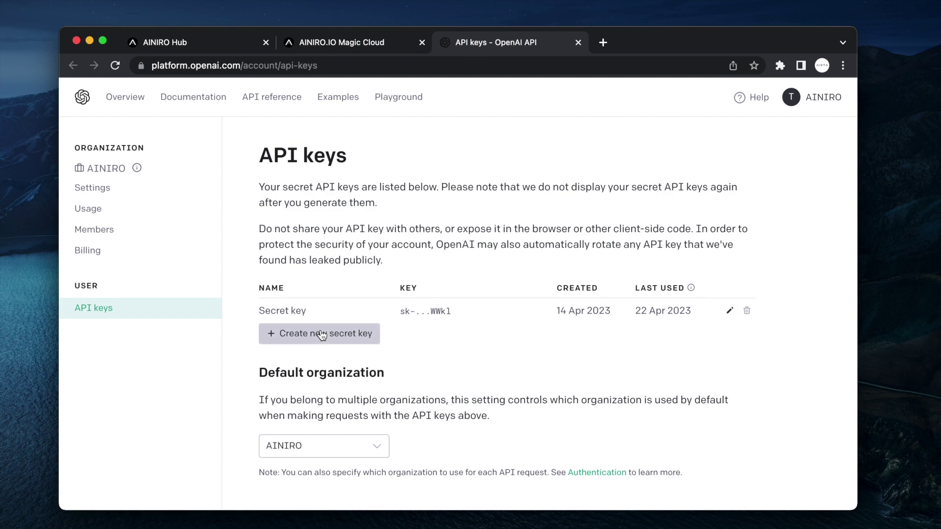
left_click(340, 332)
type("delete")
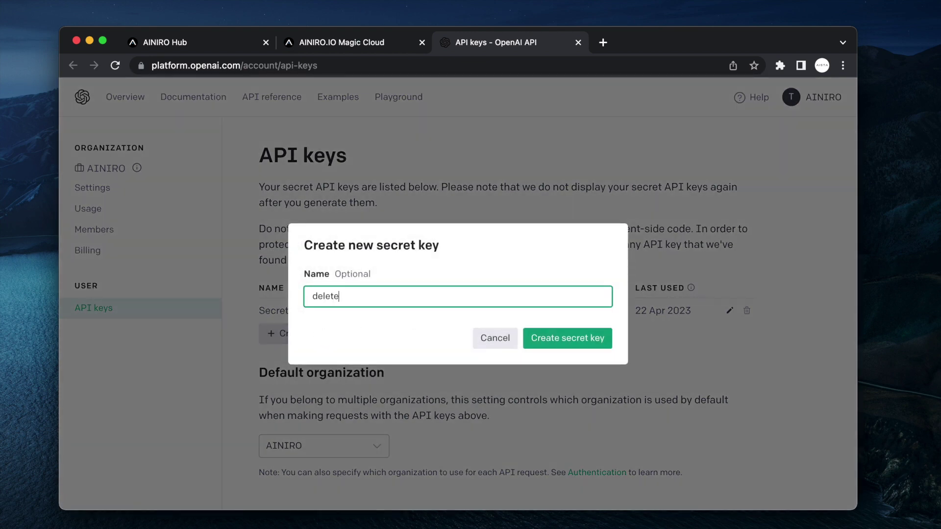
type("-me")
left_click(595, 340)
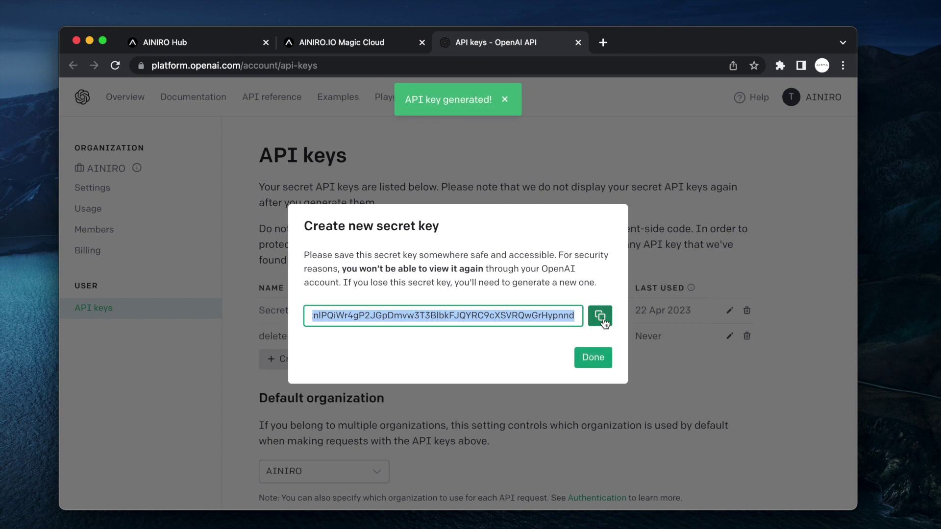
left_click(605, 323)
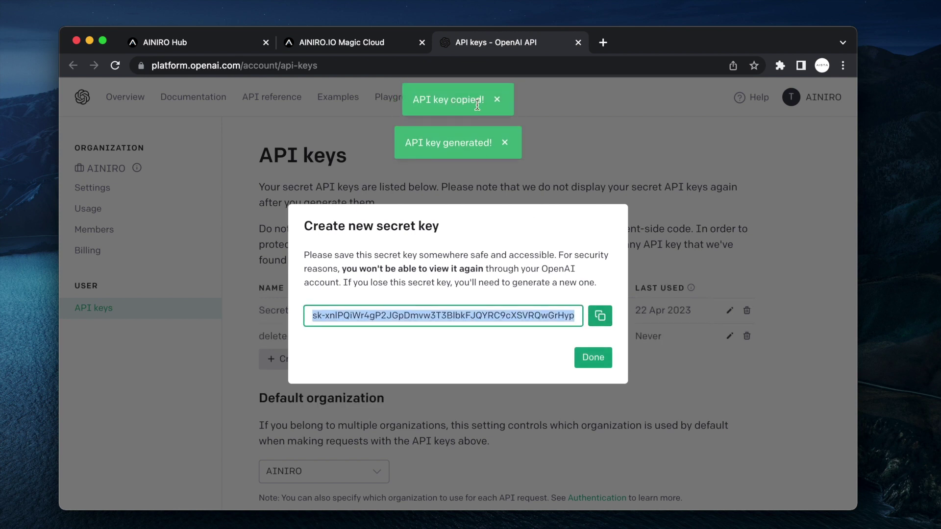
left_click(579, 42)
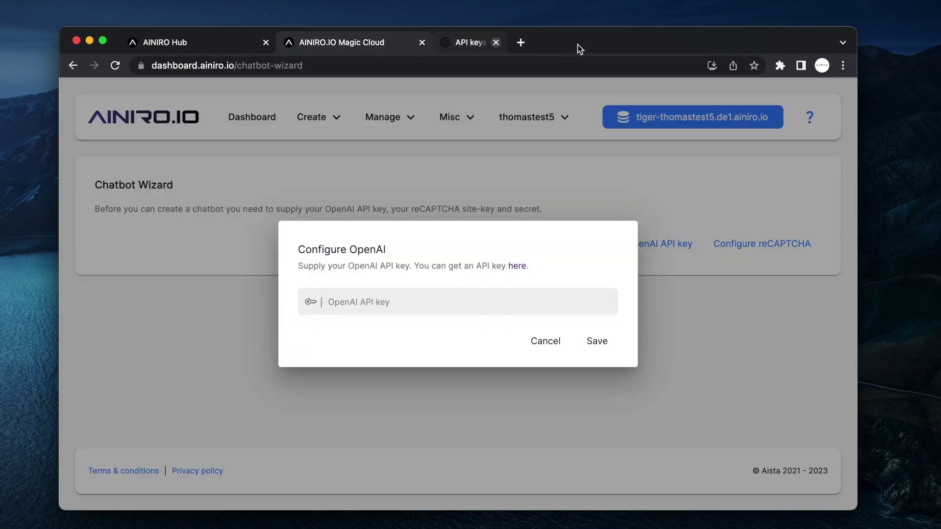
- Paste and save the OpenAI API key, then follow the link to Google's reCAPTCHA site
left_click(393, 304)
key("super+v")
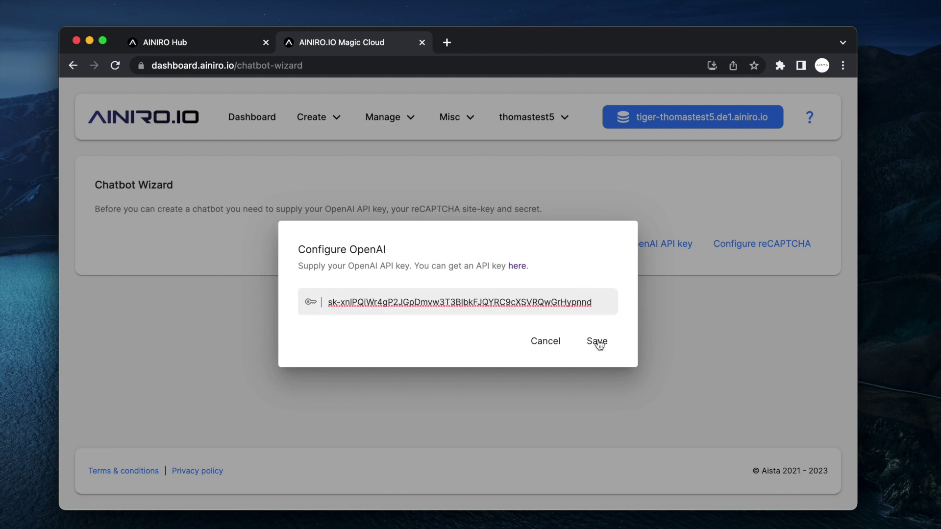
left_click(602, 343)
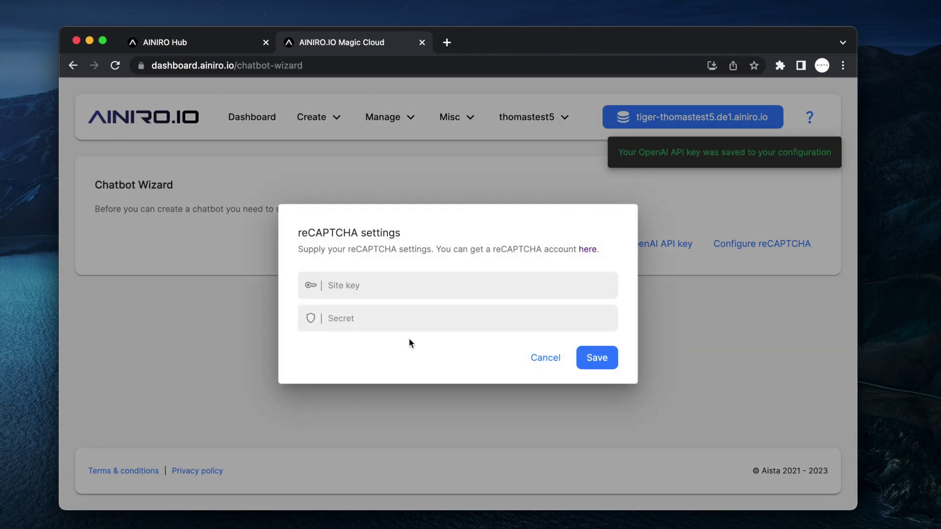
left_click(586, 249)
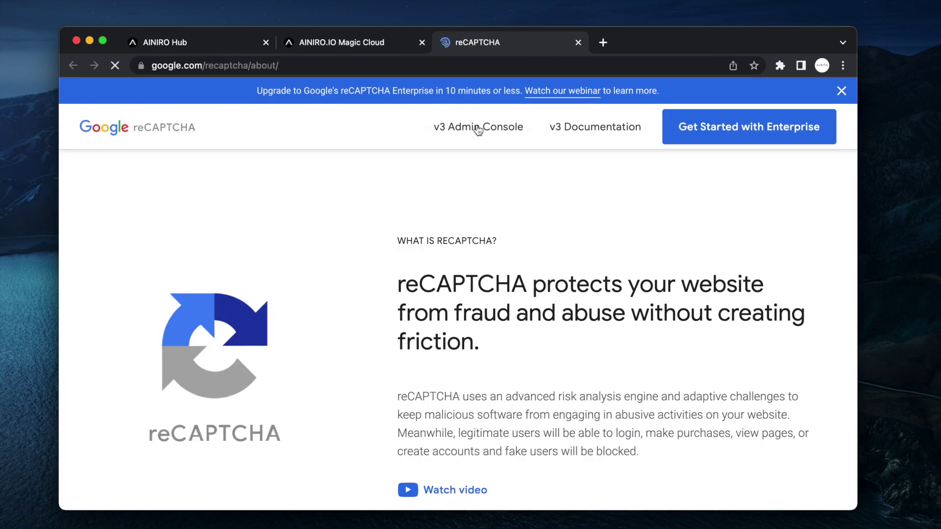
- Copy the site key from the reCAPTCHA admin console into the first reCAPTCHA field
left_click(478, 129)
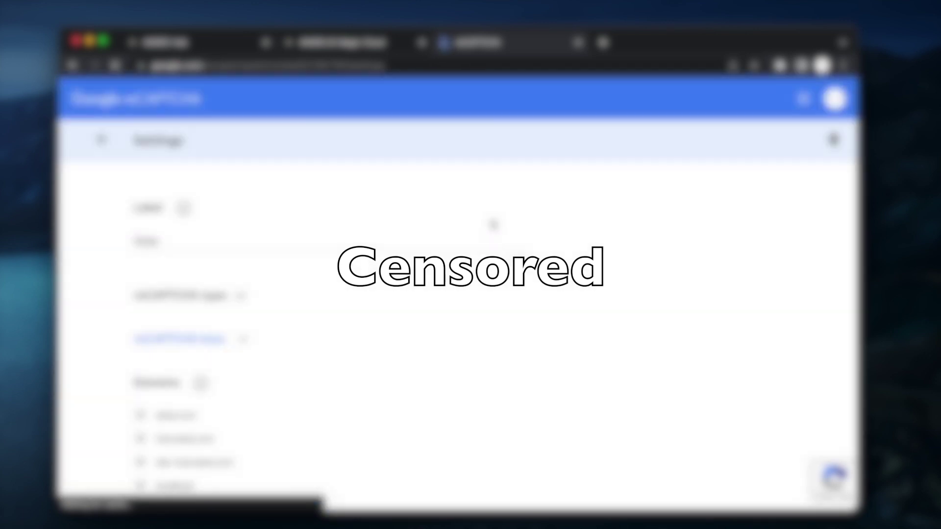
scroll(492, 223, "down", 2)
left_click(215, 282)
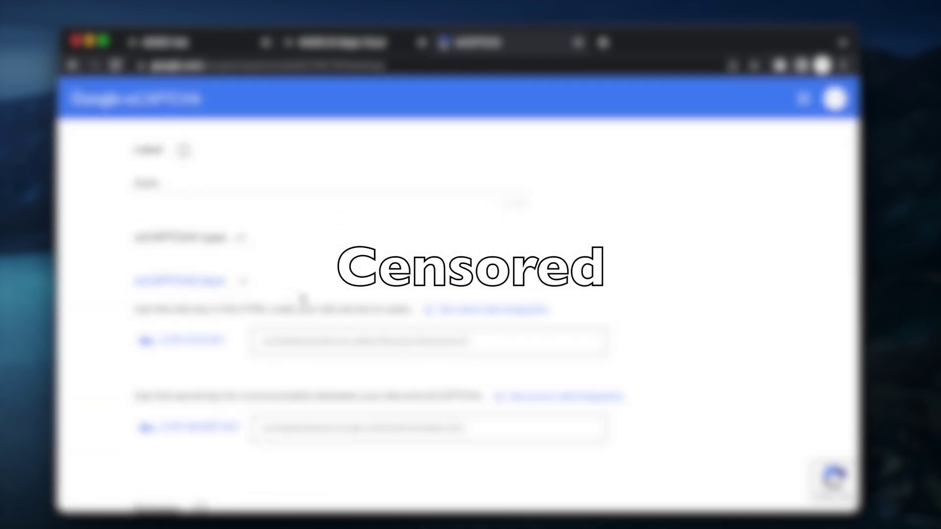
left_click(196, 342)
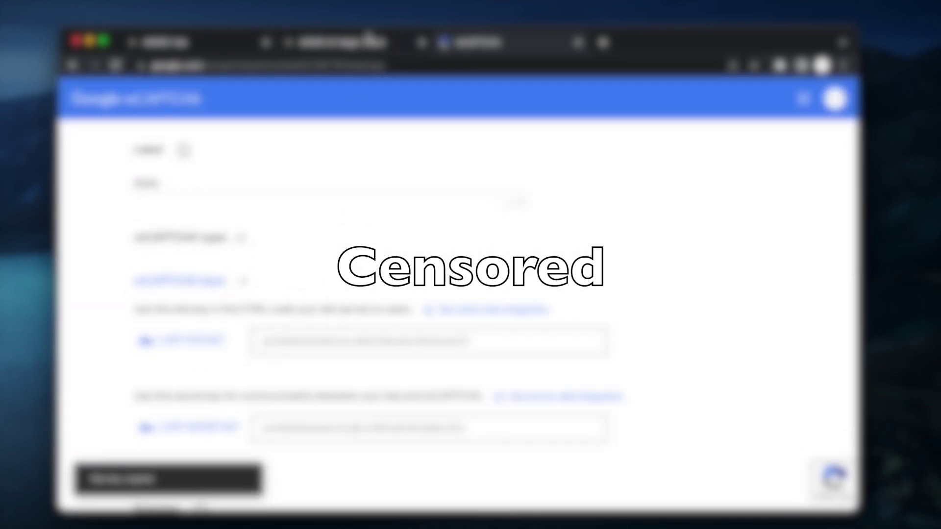
left_click(354, 44)
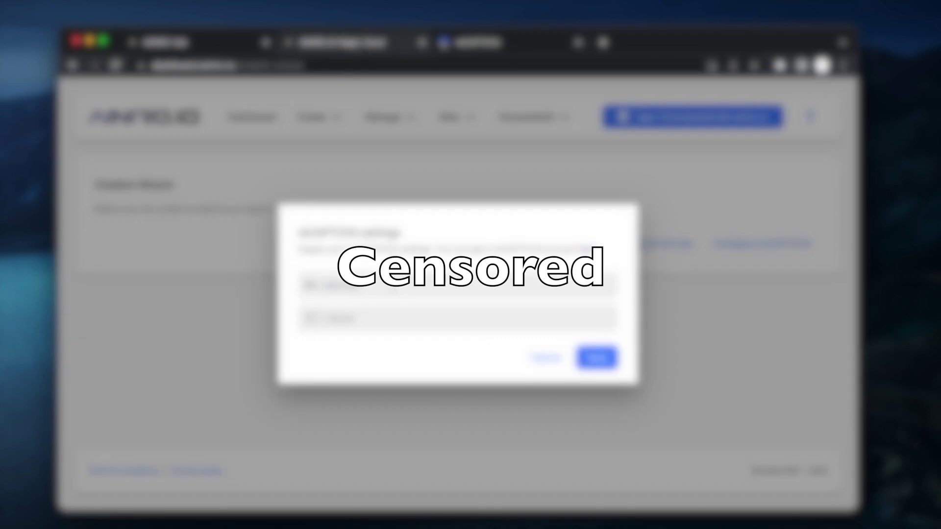
key("super+v")
- Copy the reCAPTCHA secret key into the second field and save the settings
key("ctrl+Tab")
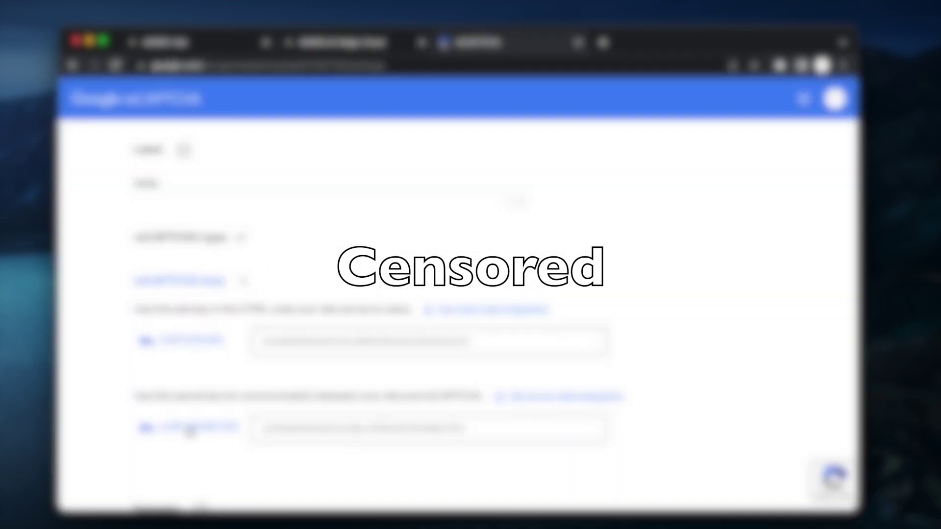
left_click(190, 431)
key("super+w")
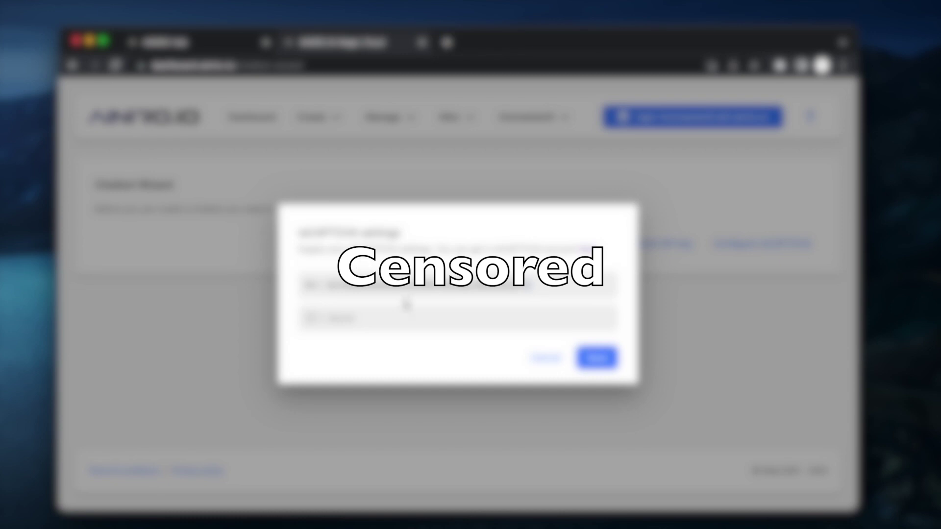
left_click(413, 316)
key("super+v")
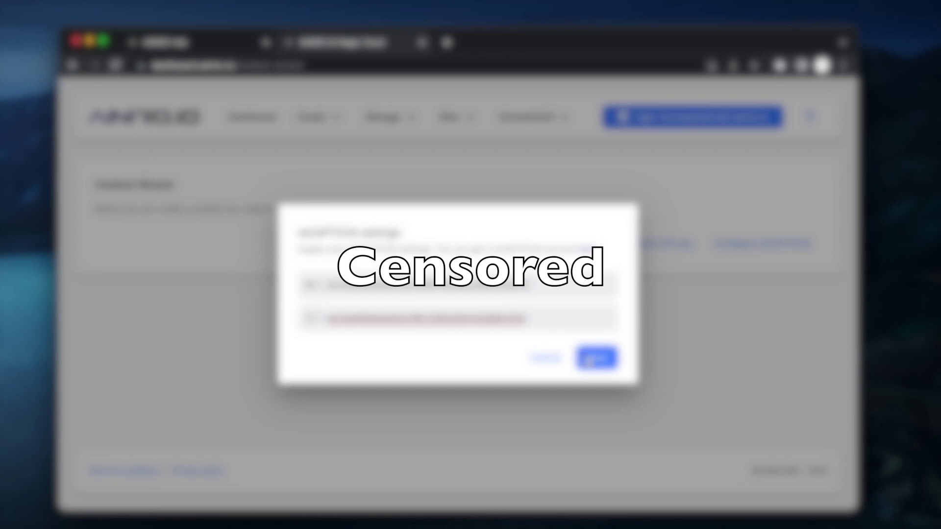
left_click(591, 359)
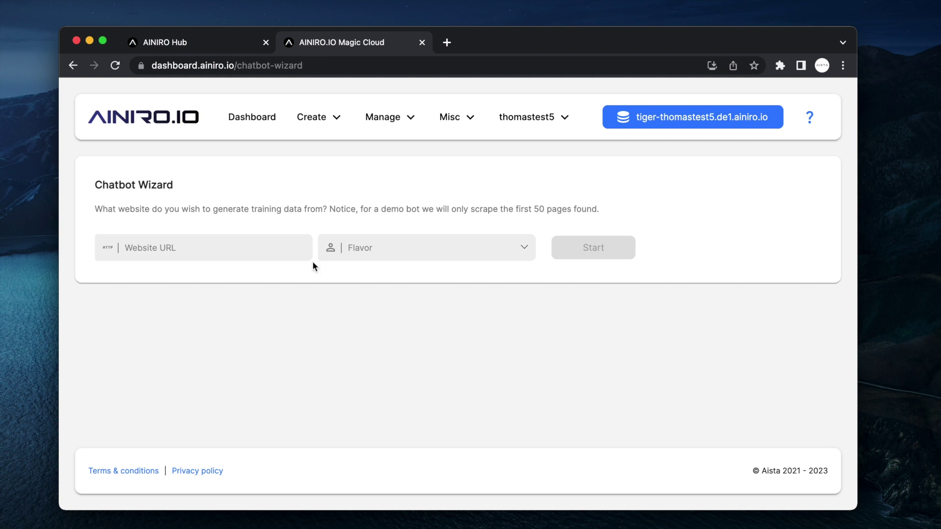
left_click(244, 248)
type("https://ainiro.io")
left_click(408, 252)
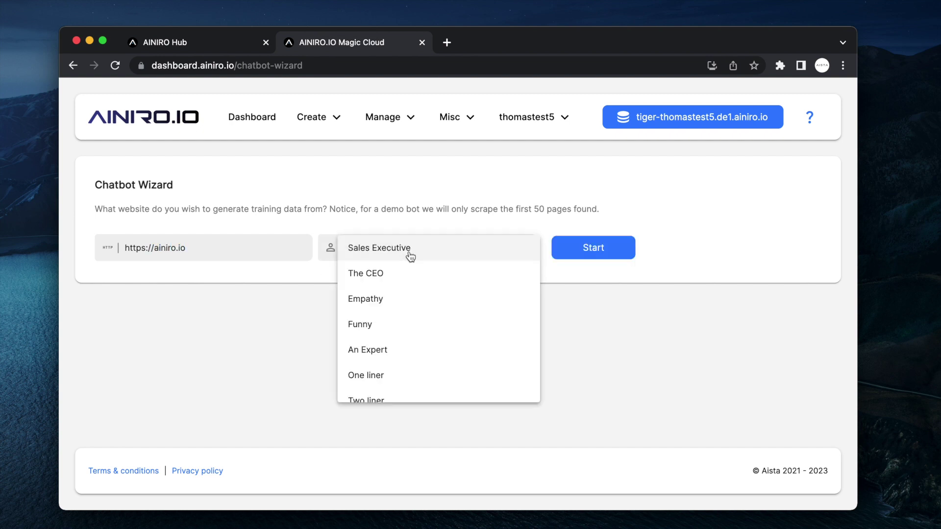
scroll(414, 319, "down", 10)
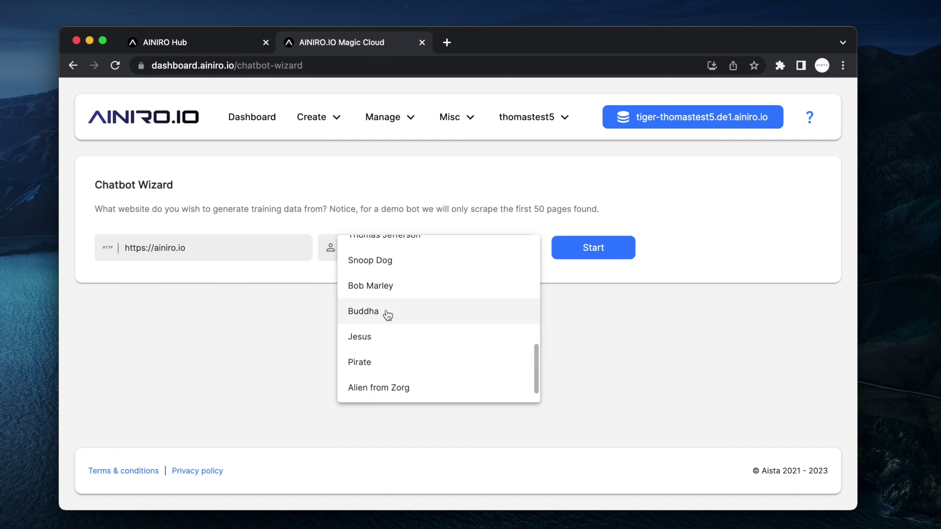
scroll(396, 367, "down", 1)
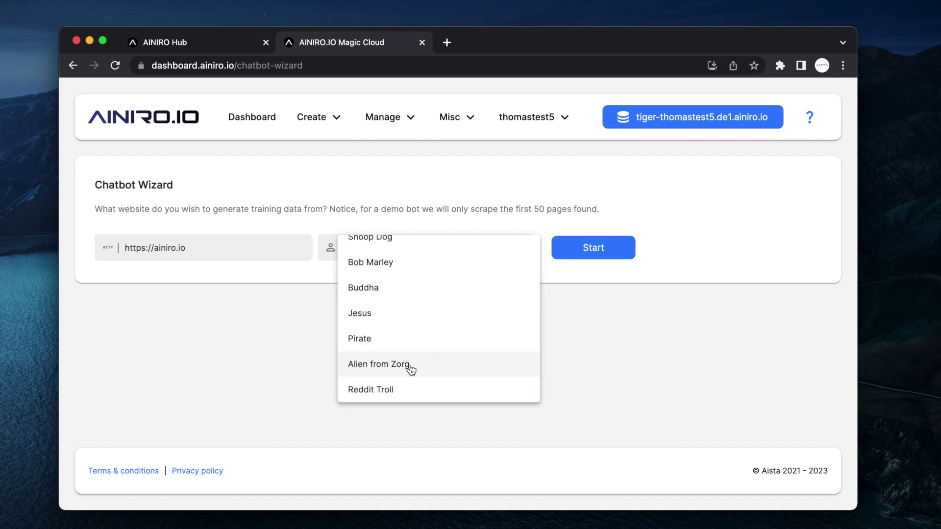
left_click(409, 368)
left_click(587, 248)
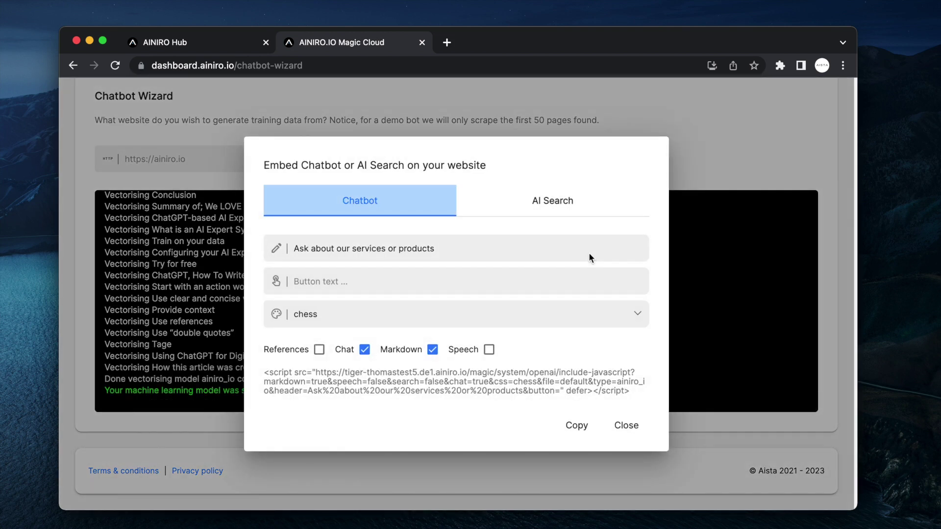
- Replace the chat header text with a draft ending 'about AINIRO.IO'
left_click_drag(460, 250, 314, 253)
left_click(314, 253)
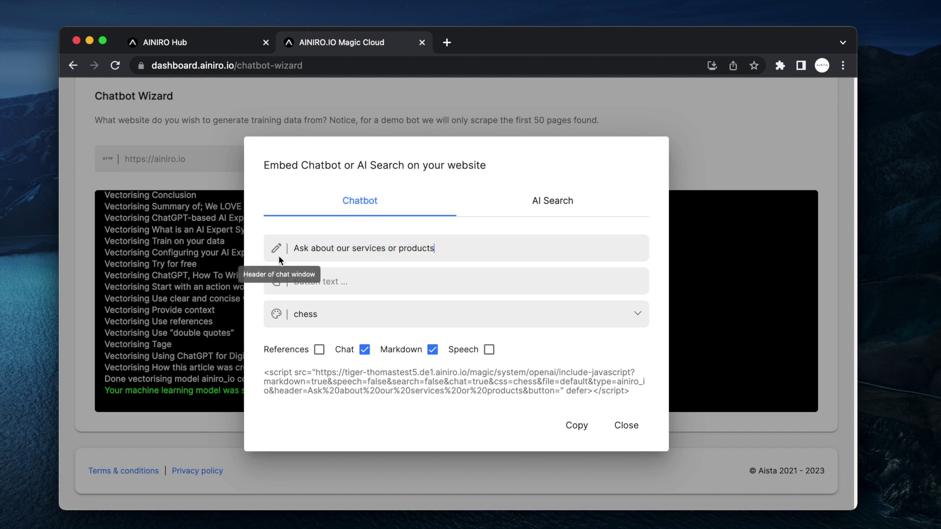
triple_click(464, 245)
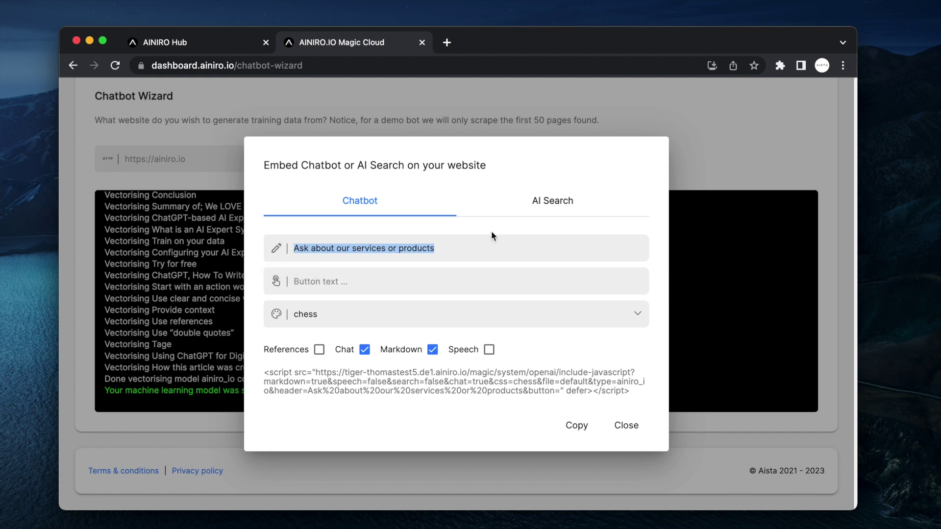
type("Alien for ")
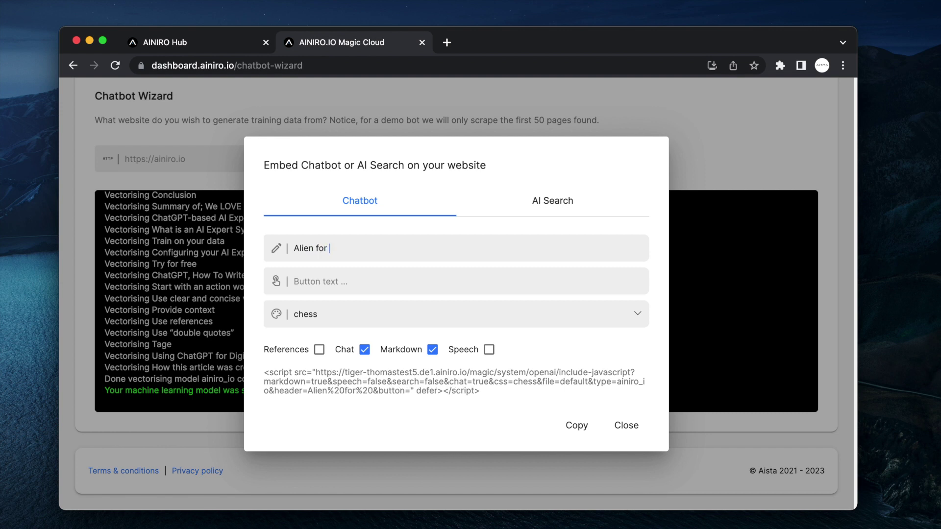
type("Zorg answer")
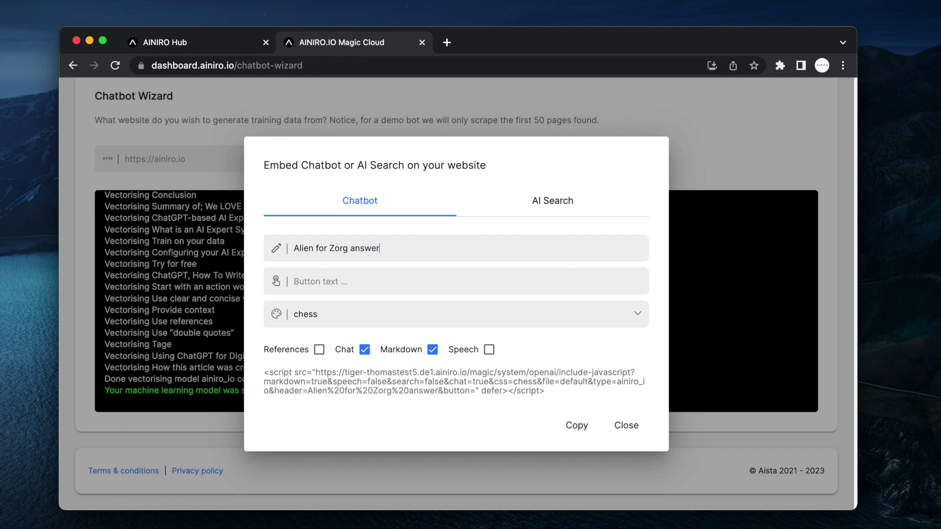
type("s questio")
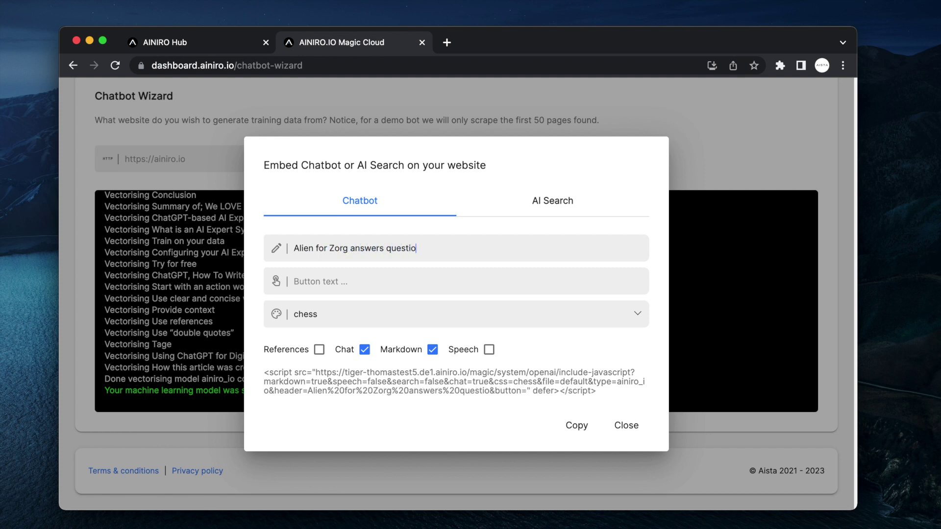
key("alt+shift+Left")
type("about AINIRIO")
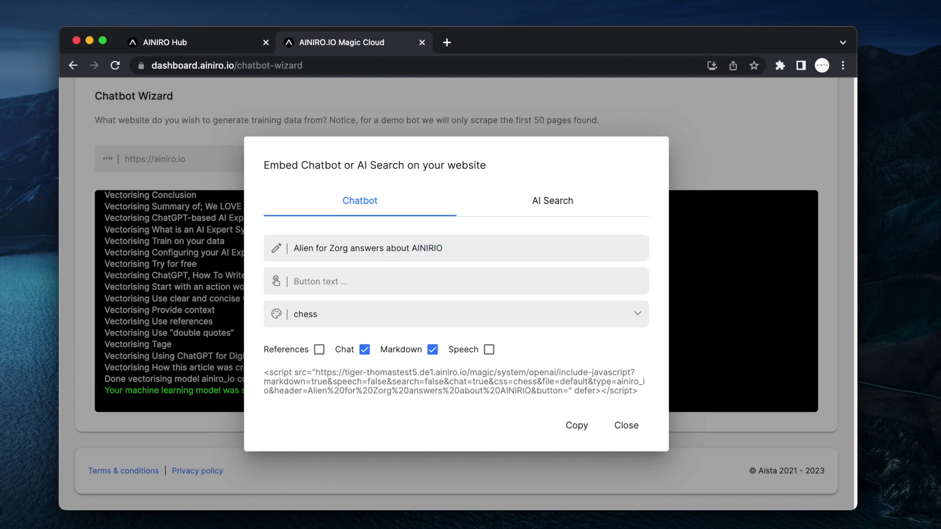
key("alt+shift+Left")
type("AINIRO.IO")
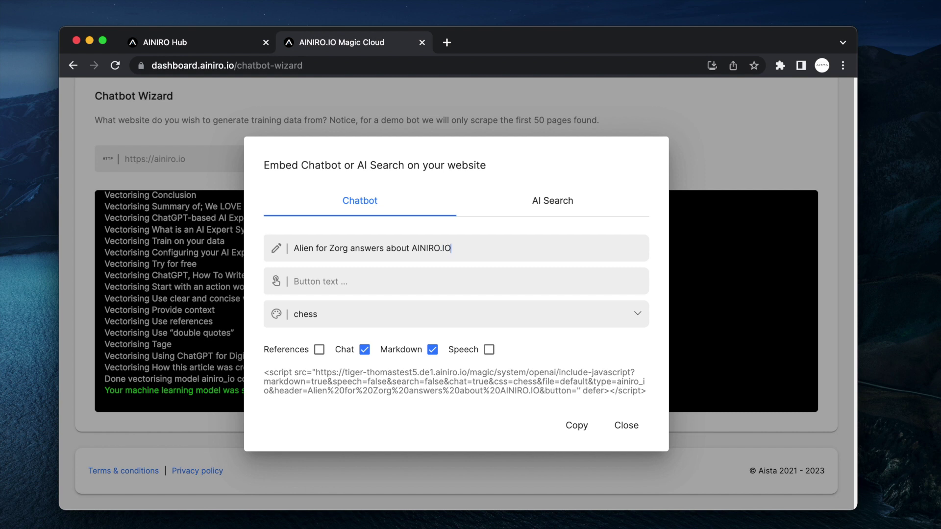
- Reword the header so it reads 'Ask Alien About AINIRO.IO'
key("super+Left")
key("alt+shift+Right")
key("alt+shift+Right")
type("Ask")
key("alt+shift+Right")
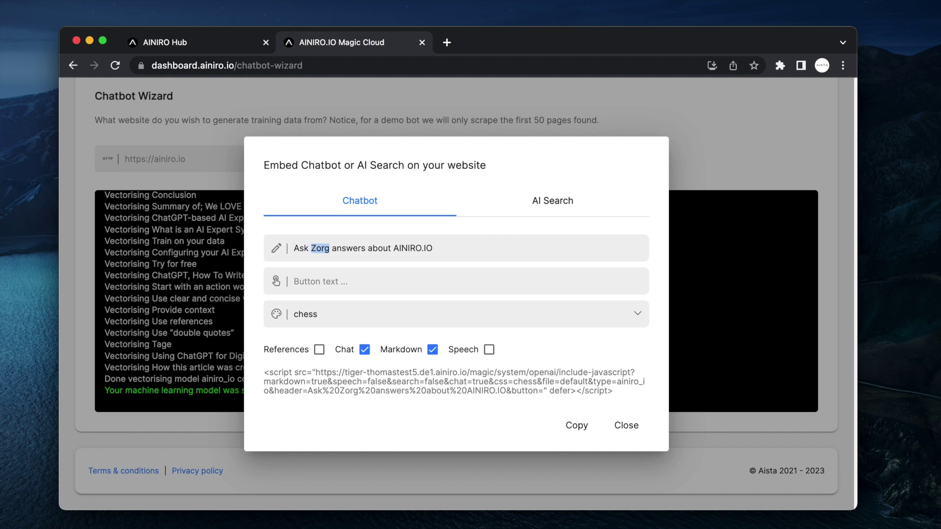
type("Alien")
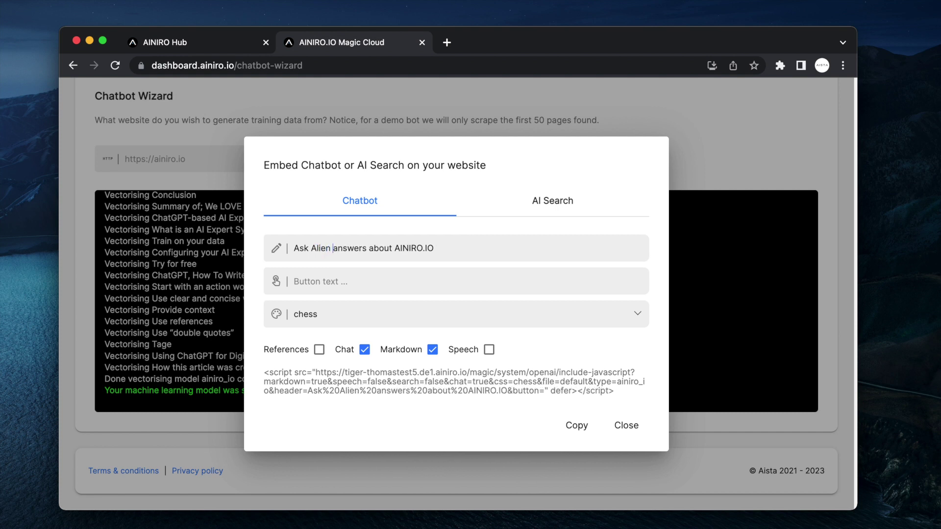
key("alt+shift+Right")
key("shift+Right")
key("shift+Right")
type("A")
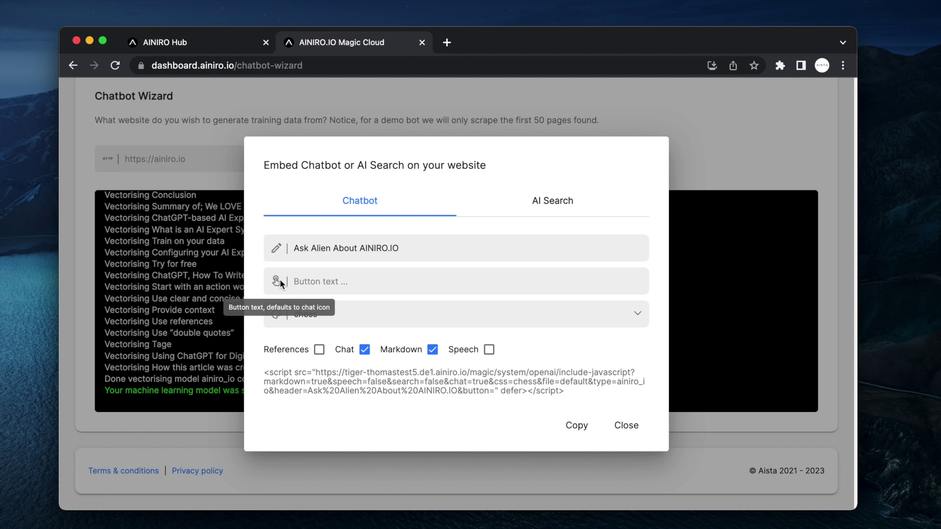
left_click(388, 323)
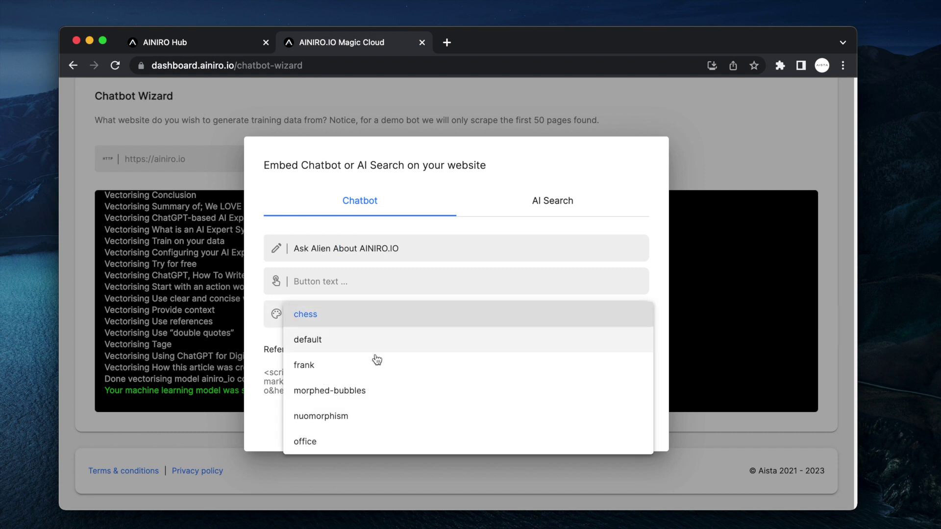
- Try the frank theme, revert to chess, and copy the embed script to the clipboard
left_click(346, 369)
left_click(384, 318)
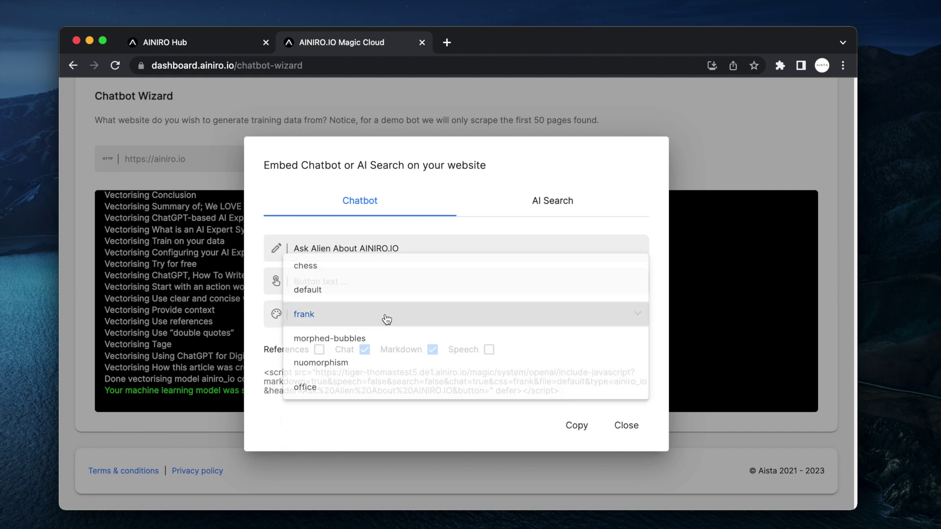
left_click(364, 270)
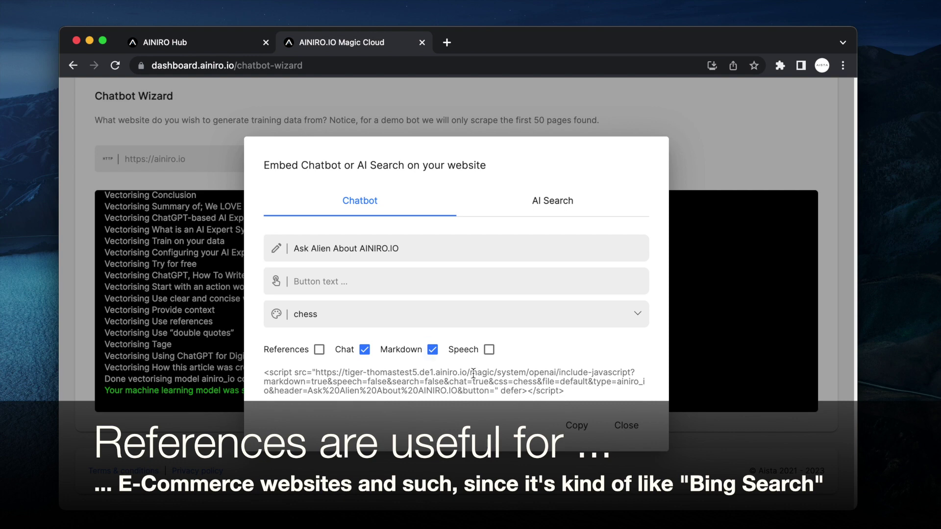
left_click(577, 426)
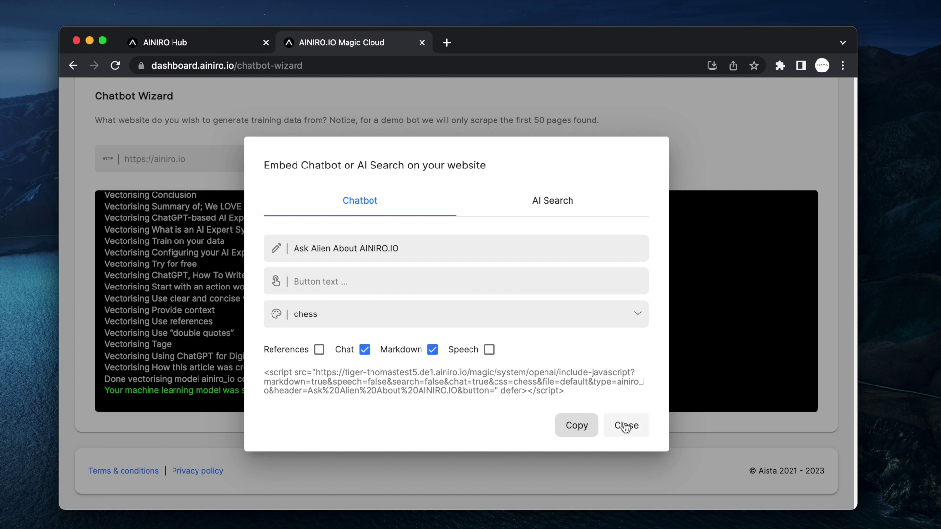
- Close the embed options, launch Hyper IDE, and expand the etc and www folders
left_click(625, 426)
scroll(450, 182, "up", 3)
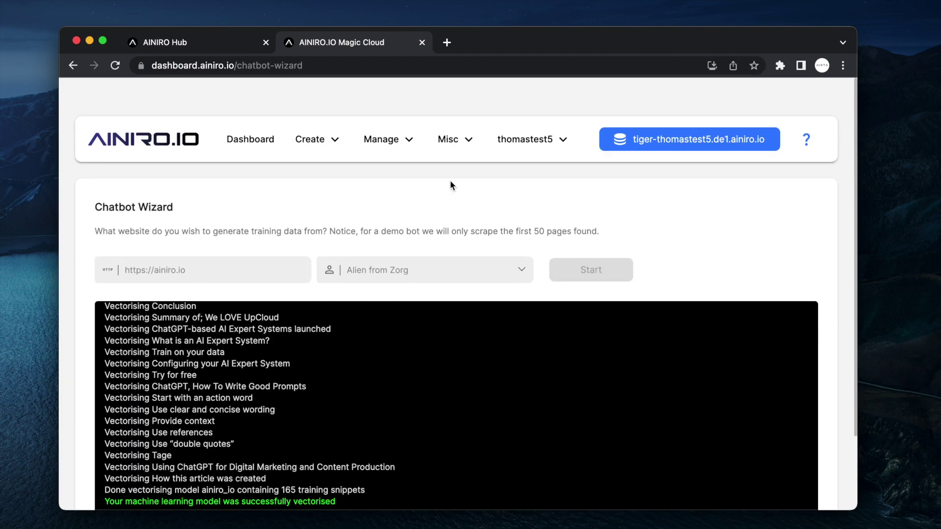
left_click(312, 121)
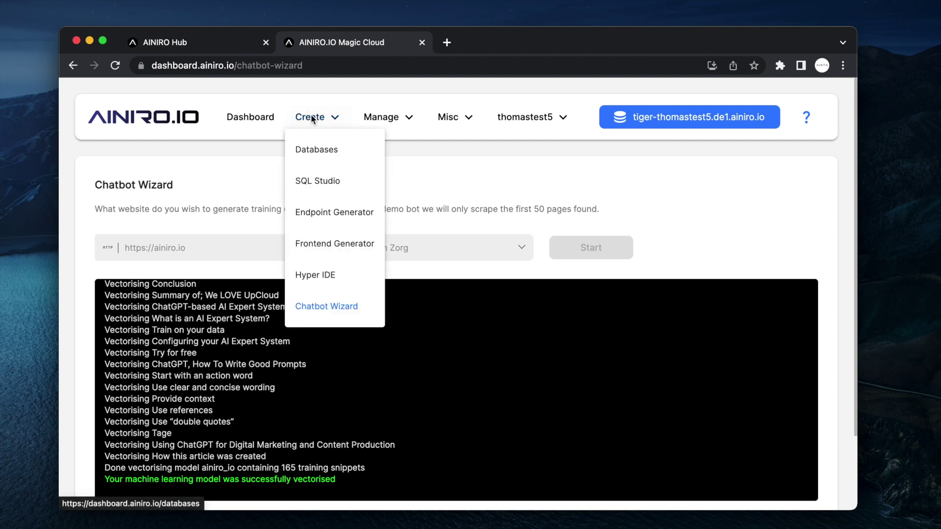
left_click(308, 275)
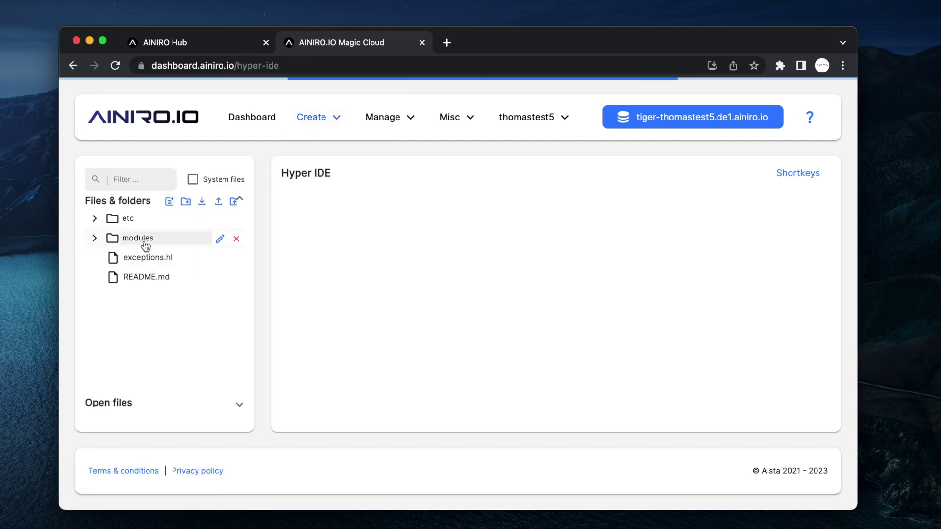
left_click(141, 219)
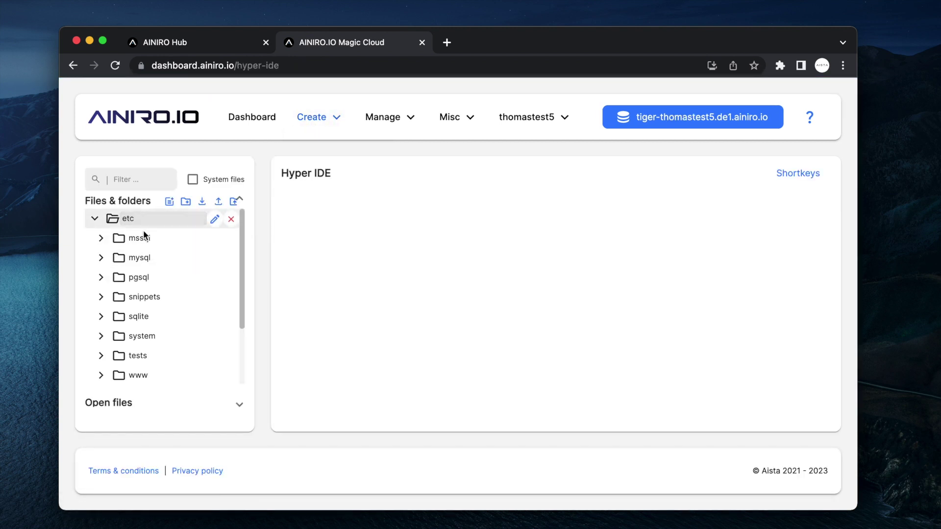
left_click(152, 376)
scroll(151, 381, "down", 2)
scroll(151, 381, "down", 2)
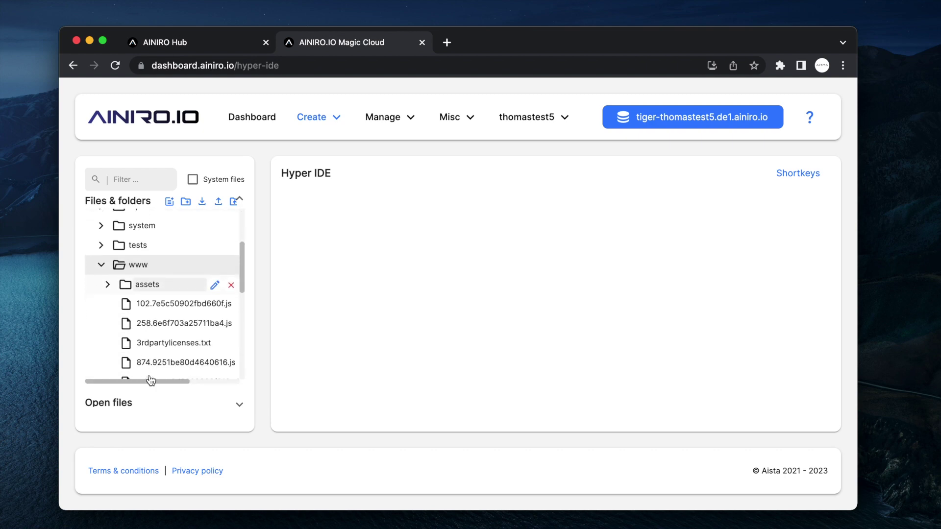
left_click(169, 202)
- Create foo.html and fill it with the AI's answer to 'create default html page'
type("fo")
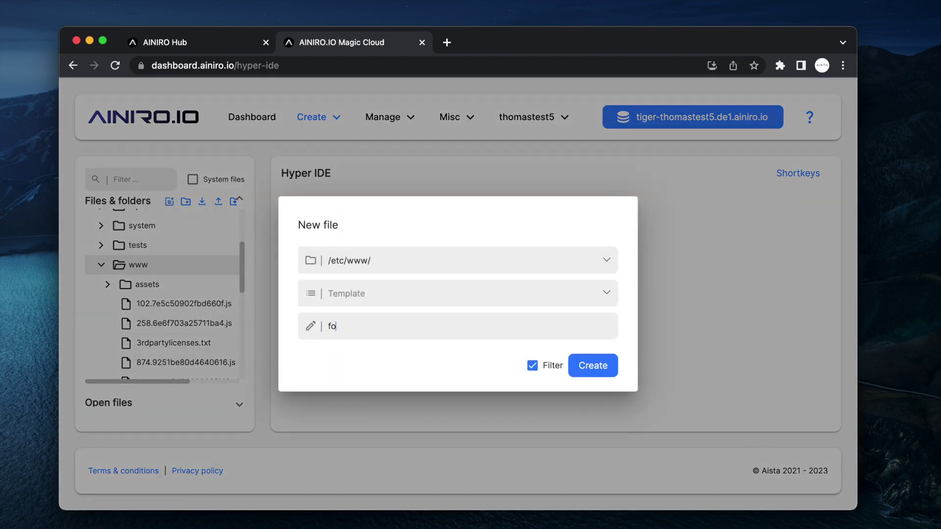
type("o.html")
key("Return")
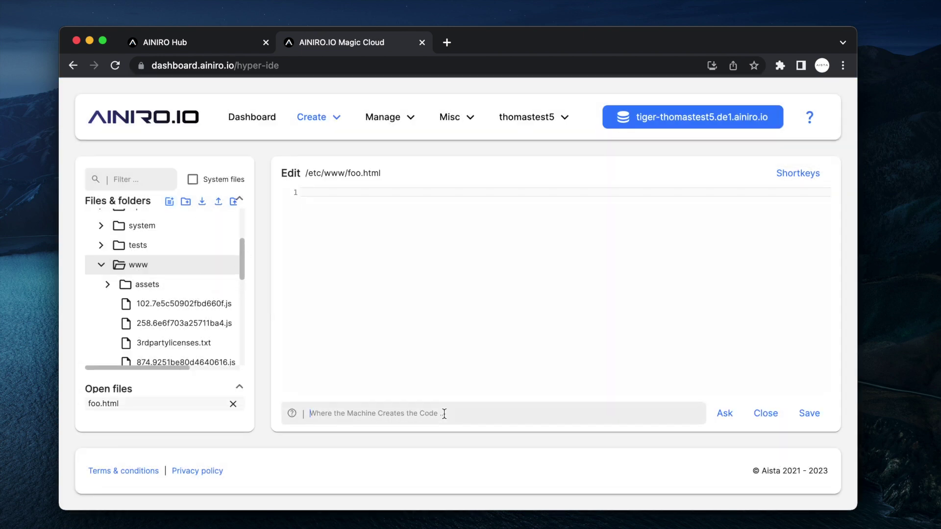
type("create default htm")
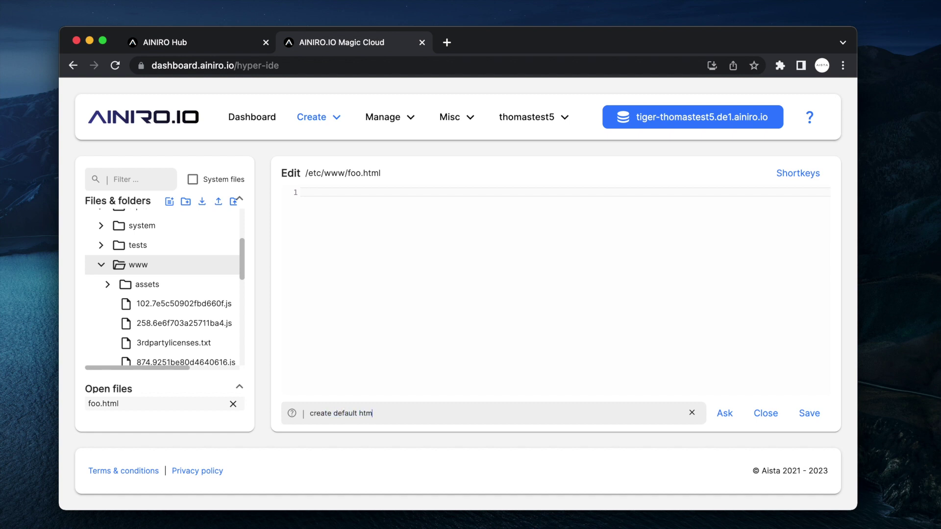
type("l page")
key("Return")
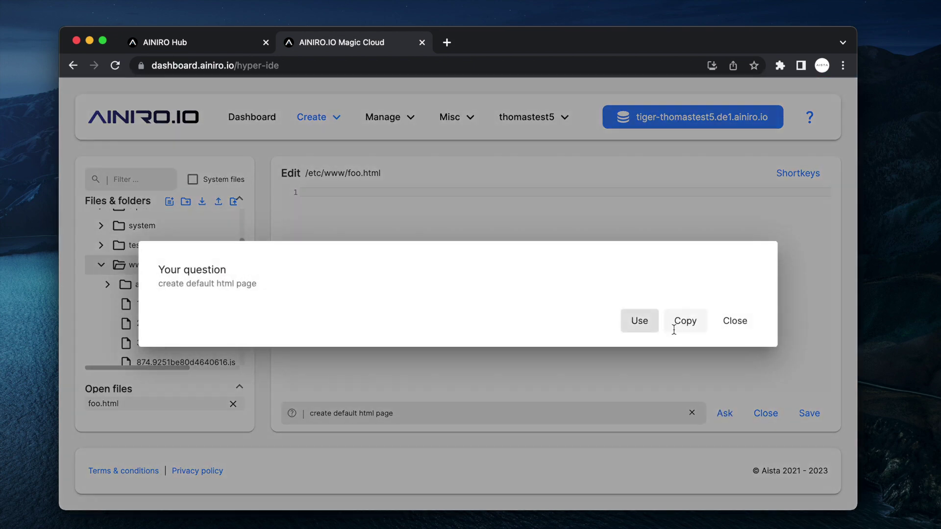
left_click(640, 422)
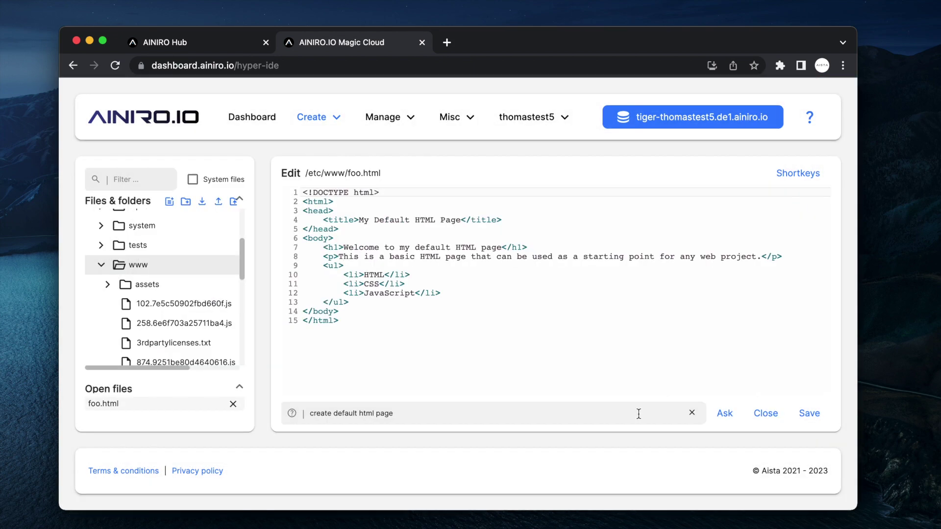
- Paste the chatbot embed script on a new line after the title and save foo.html
left_click(531, 225)
key("Return")
key("super+v")
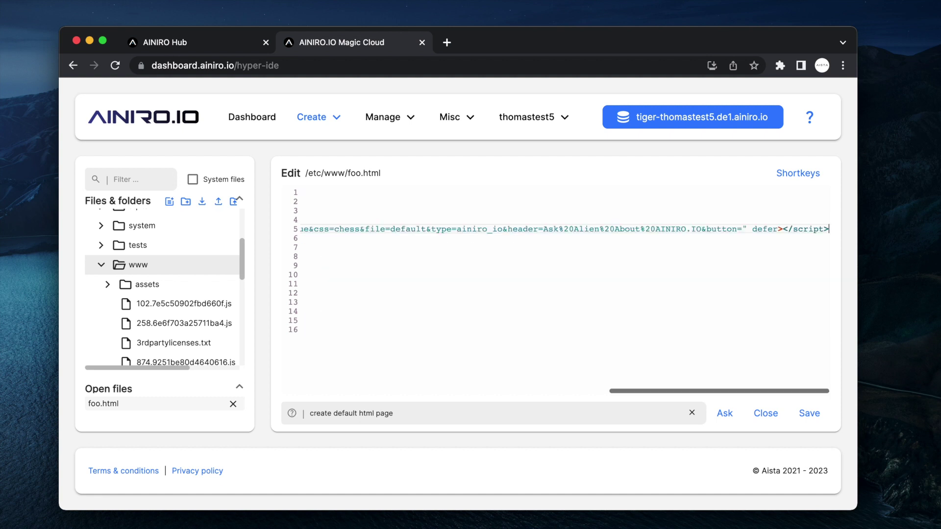
key("super+Left")
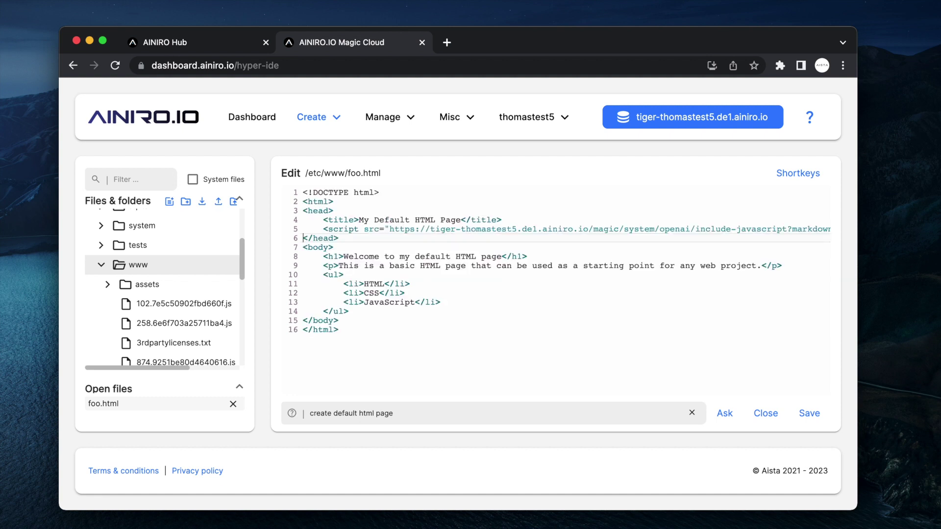
key("super+s")
- In AINIRO Hub, dismiss the cloudlet login prompt and open the cloudlet's frontend site
left_click(215, 42)
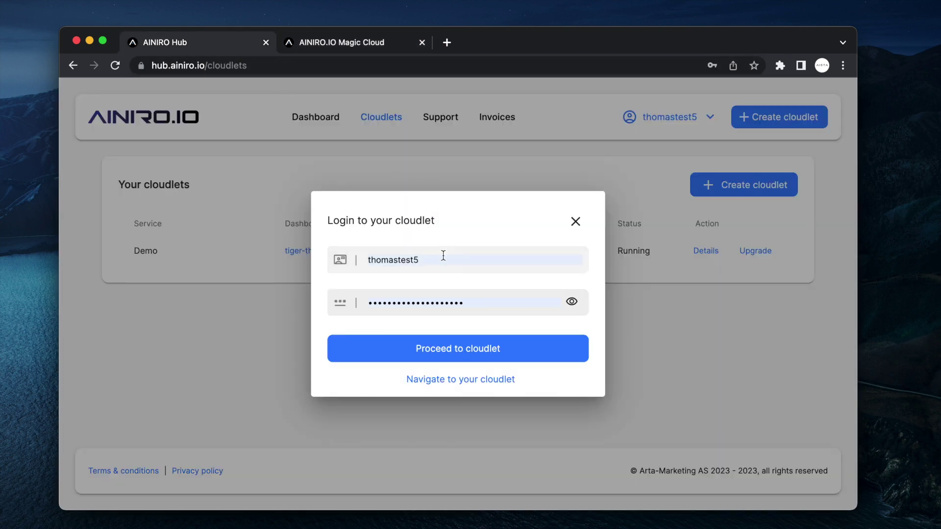
left_click(632, 334)
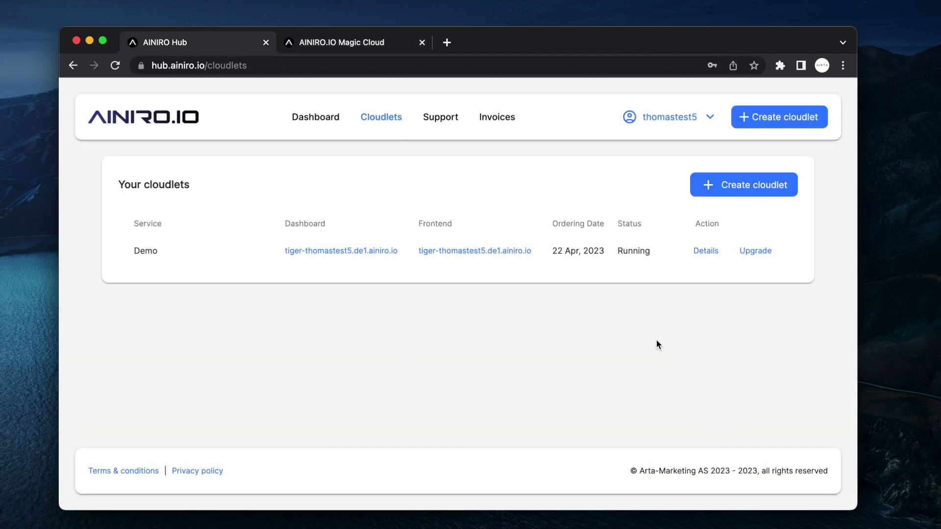
left_click(479, 257)
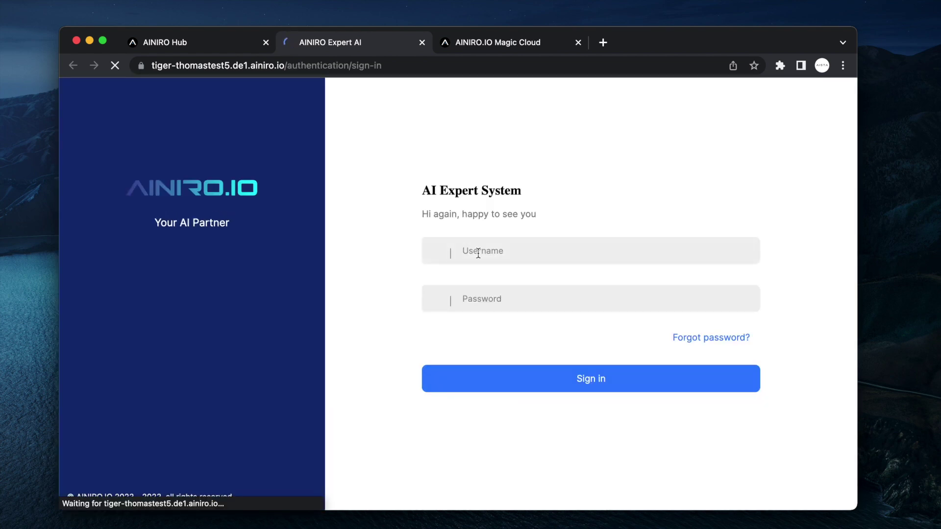
- Change the address path to 'foo' and load that page with its chatbot
key("super+l")
key("Right")
key("shift+alt+Left")
key("shift+alt+Left")
key("shift+alt+Left")
key("shift+alt+Left")
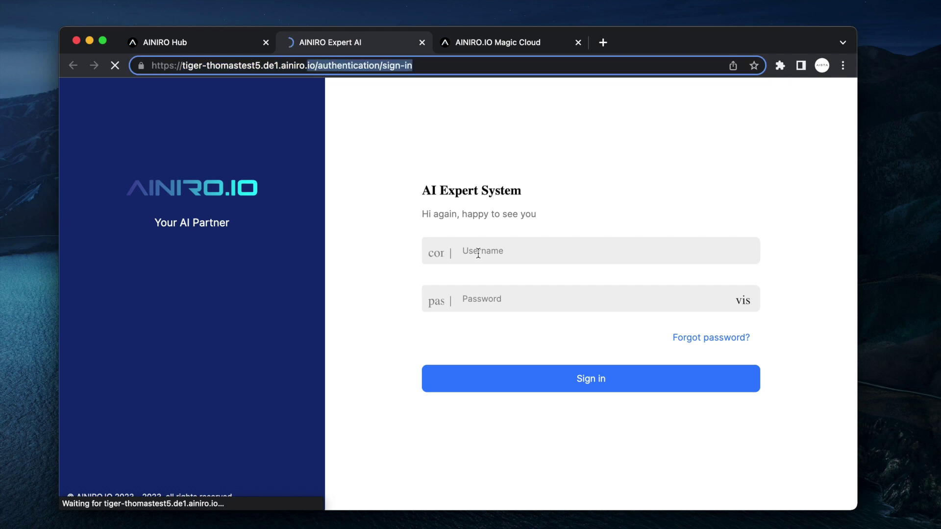
key("shift+Right")
key("shift+Right")
key("shift+Right")
type("foo")
key("ctrl+Tab")
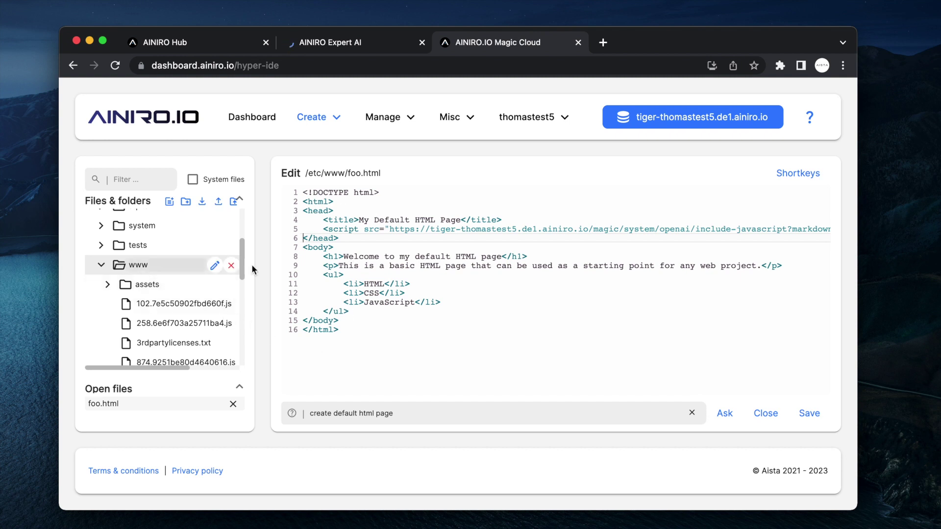
scroll(147, 274, "down", 5)
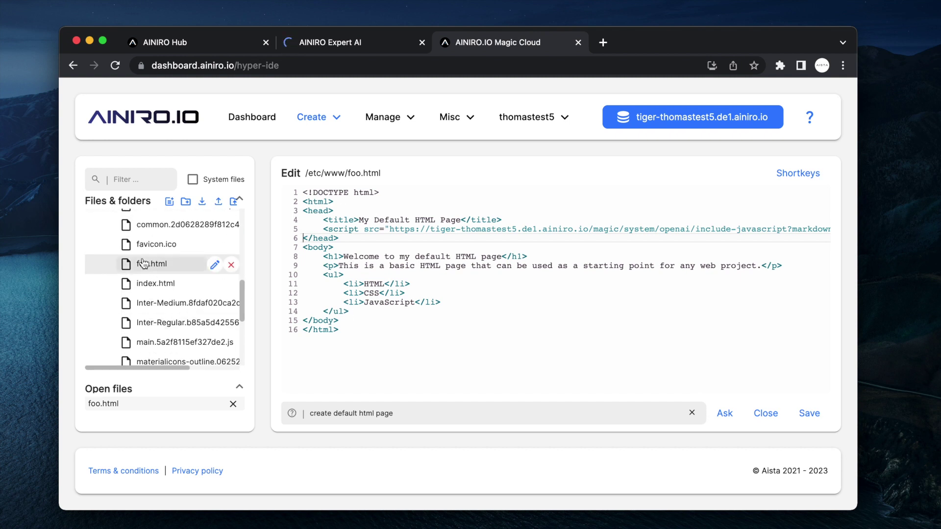
left_click(324, 42)
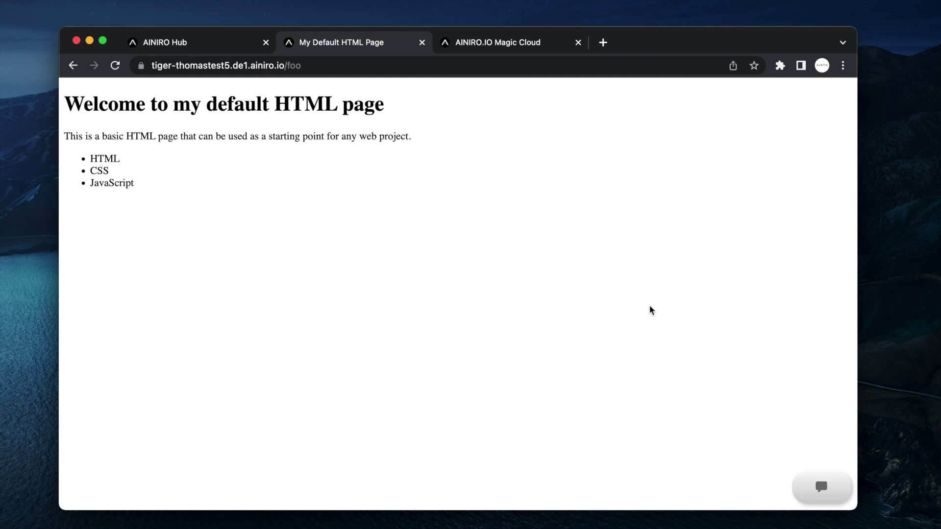
left_click(831, 490)
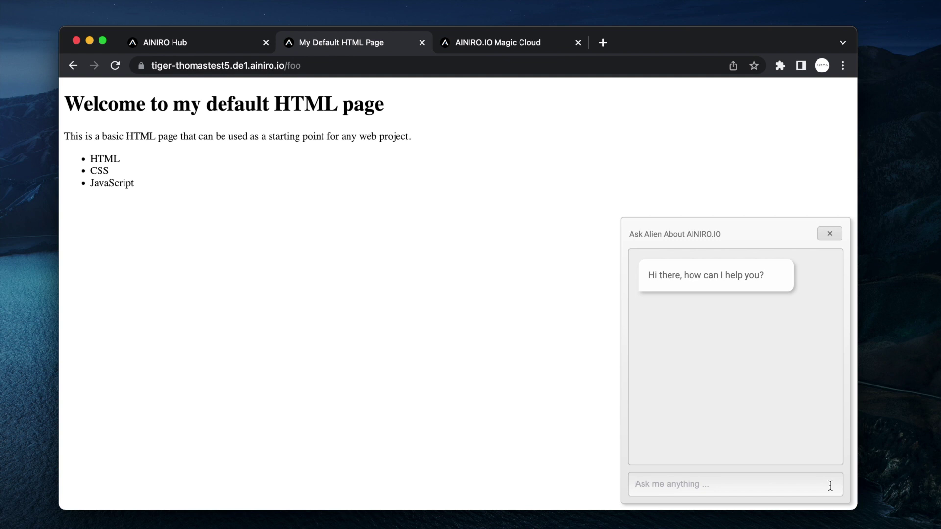
- Ask the chatbot 'What can you tell me about AINIRO's products?'
type("What can you tell meabout A")
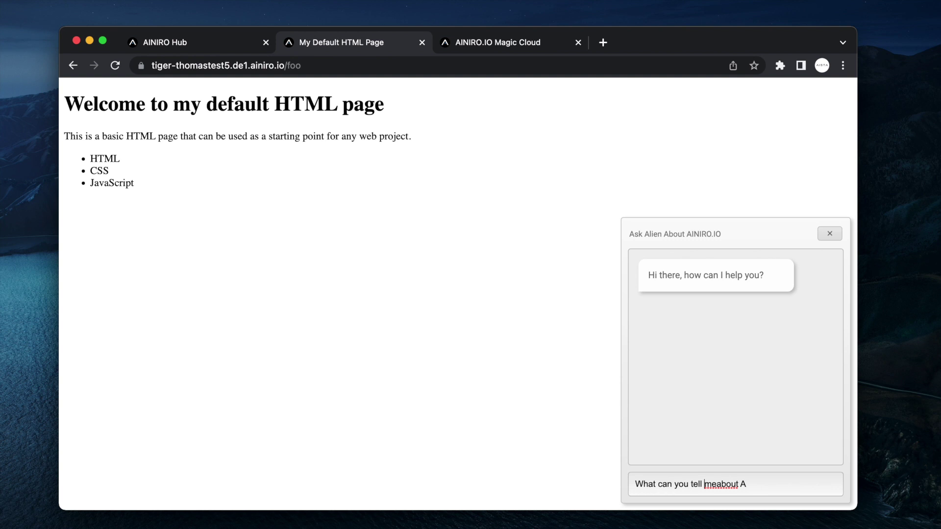
key("Right")
key("Right")
type("AINIRO's products?")
key("Return")
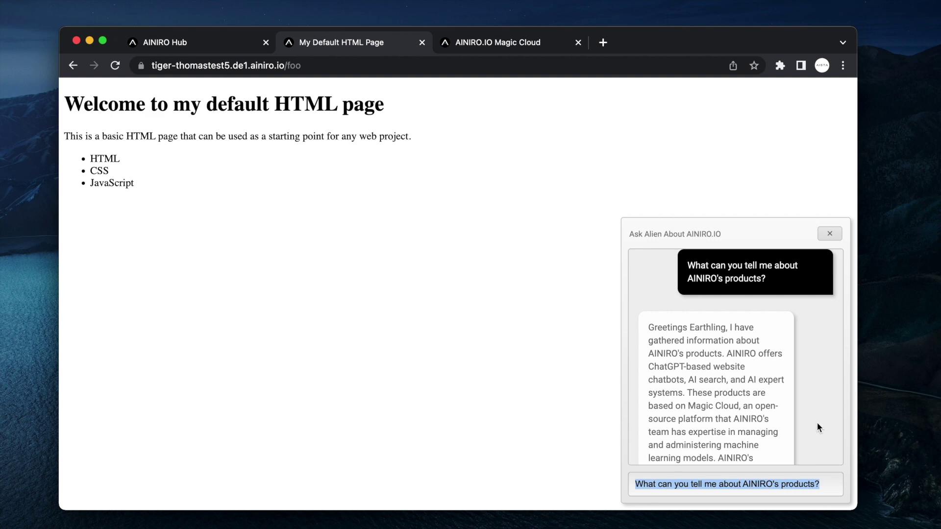
- Read the reply, highlighting the Magic Cloud and decision-making support passages, then reset zoom
scroll(778, 403, "down", 2)
scroll(699, 336, "up", 5)
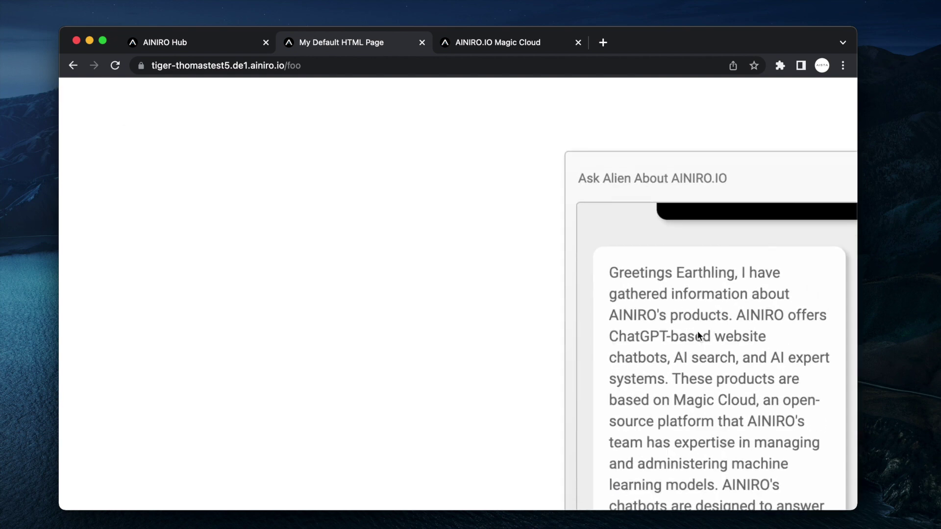
scroll(472, 341, "down", 2)
scroll(472, 341, "right", 2)
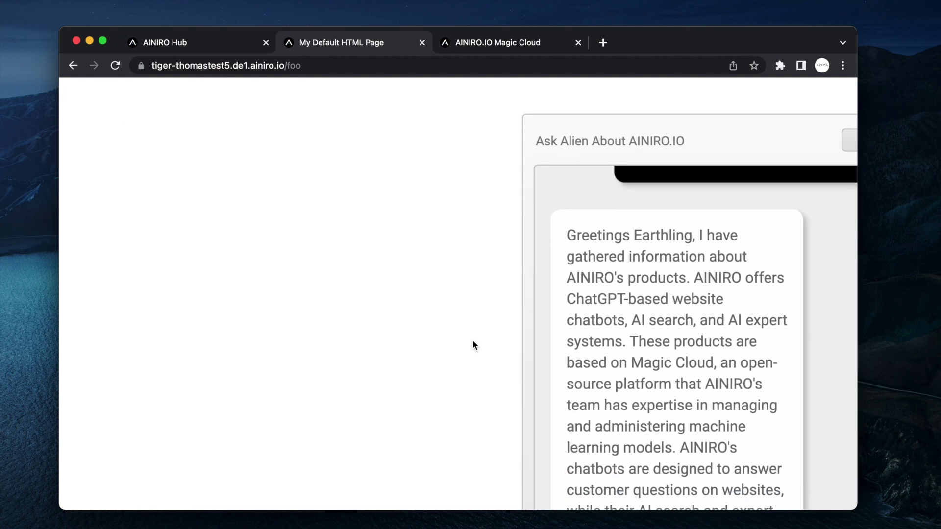
scroll(473, 345, "down", 3)
scroll(473, 345, "right", 1)
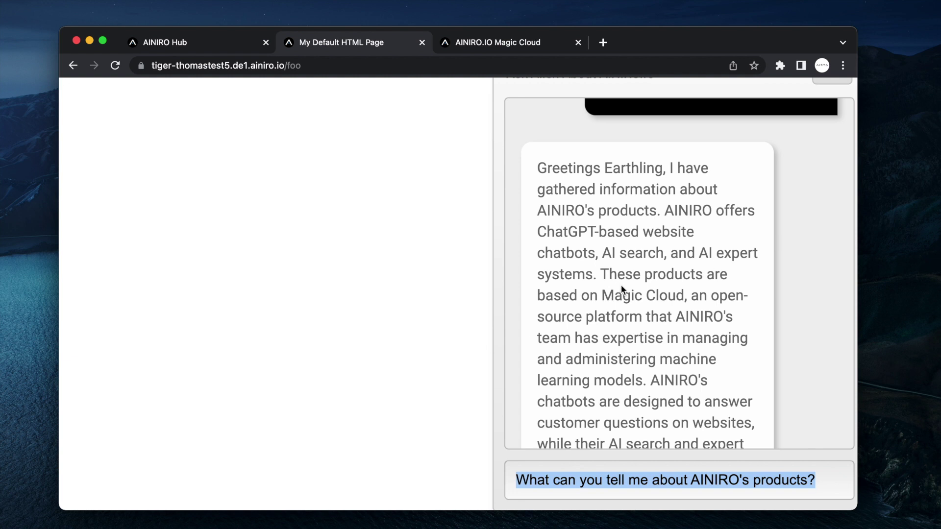
left_click_drag(600, 275, 685, 316)
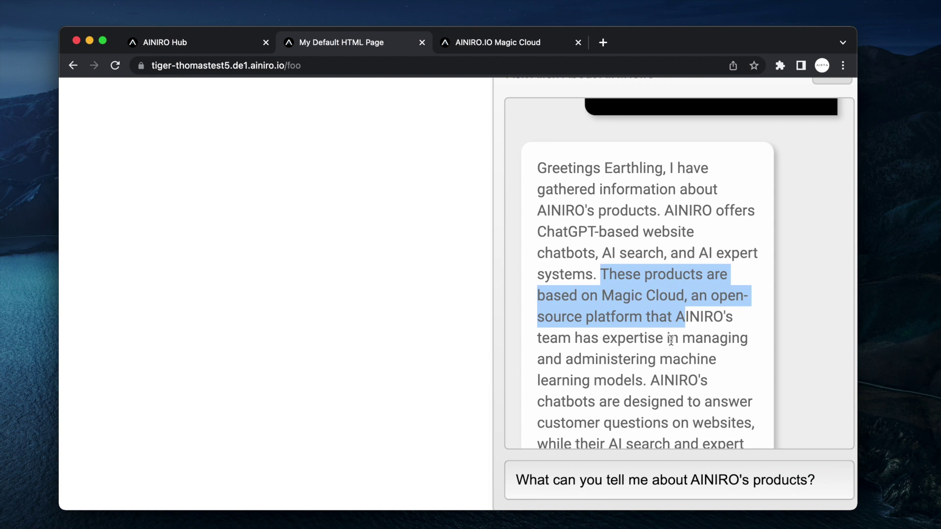
left_click(642, 380, "shift")
scroll(641, 381, "down", 3)
scroll(641, 381, "down", 2)
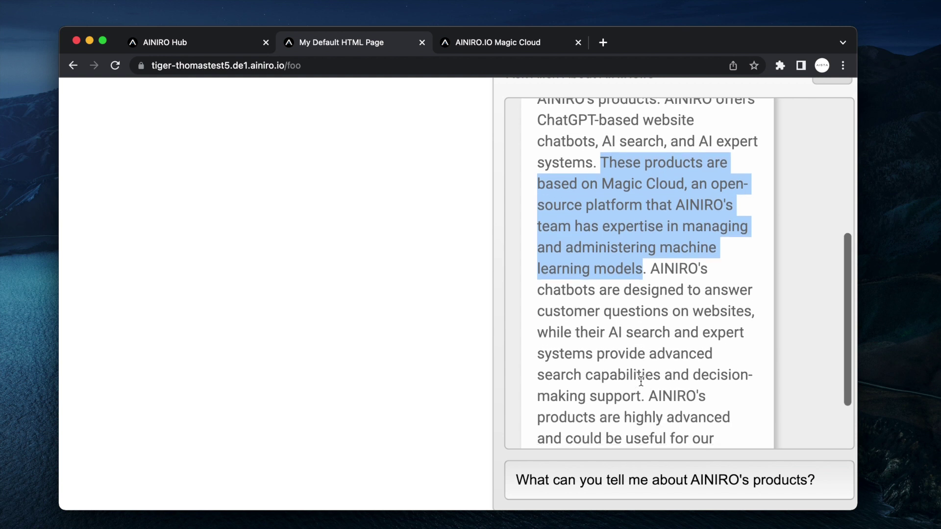
scroll(667, 296, "down", 1)
scroll(668, 296, "down", 2)
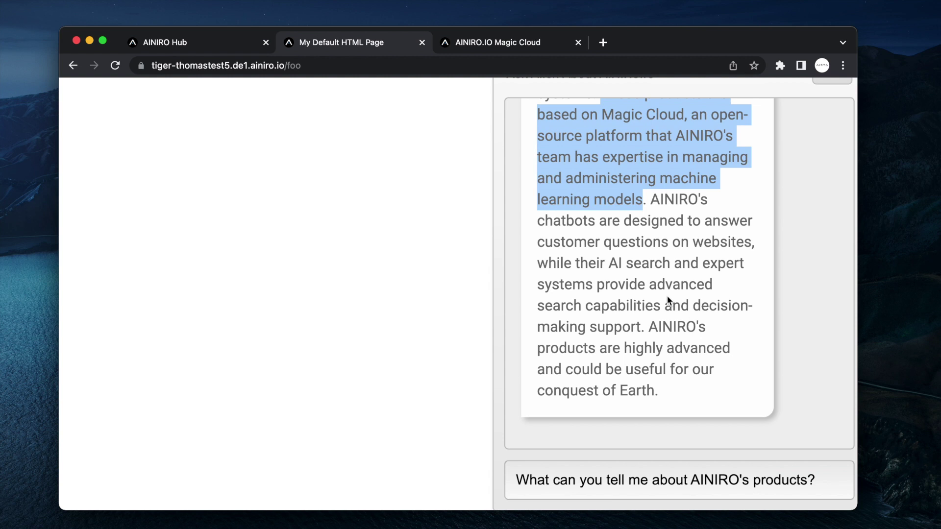
left_click_drag(641, 327, 666, 302)
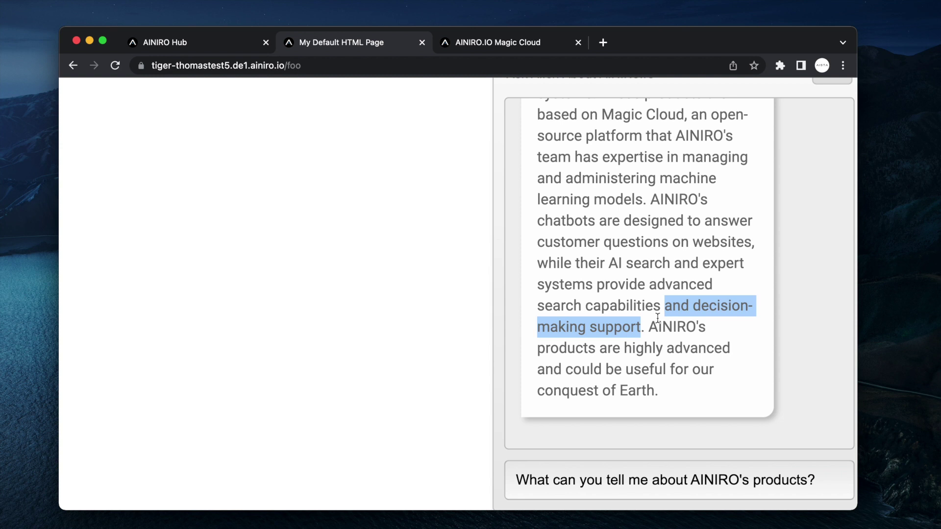
key("super+0")
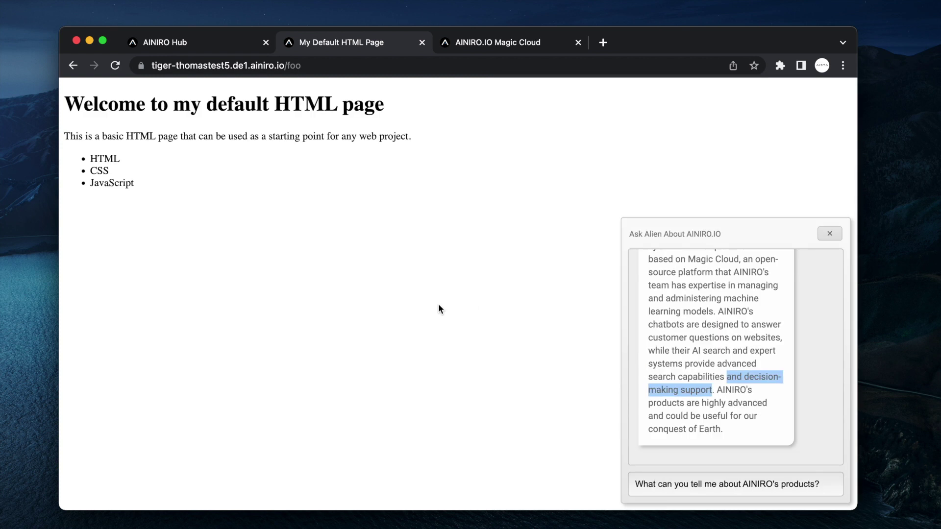
- Open the ainiro_io model's settings from Machine Learning models, keeping gpt-3.5-turbo
left_click(695, 305)
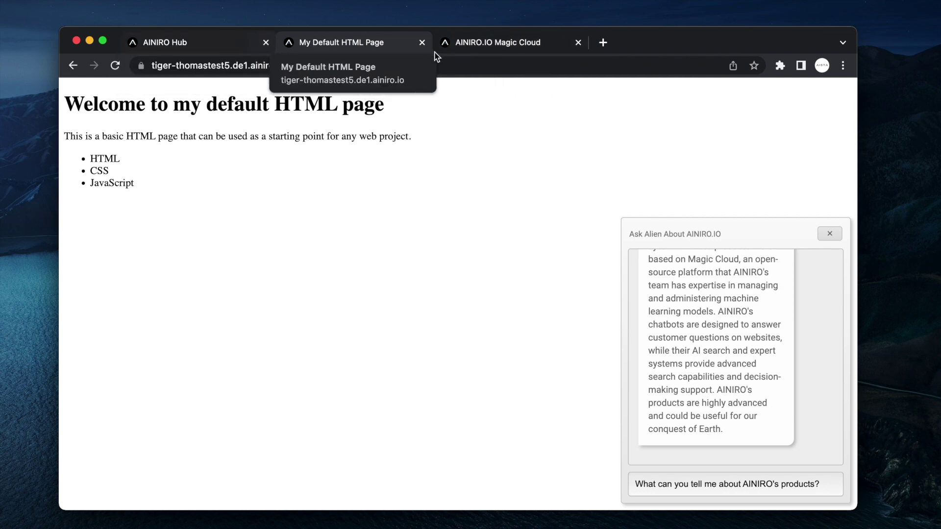
left_click(491, 45)
left_click(382, 117)
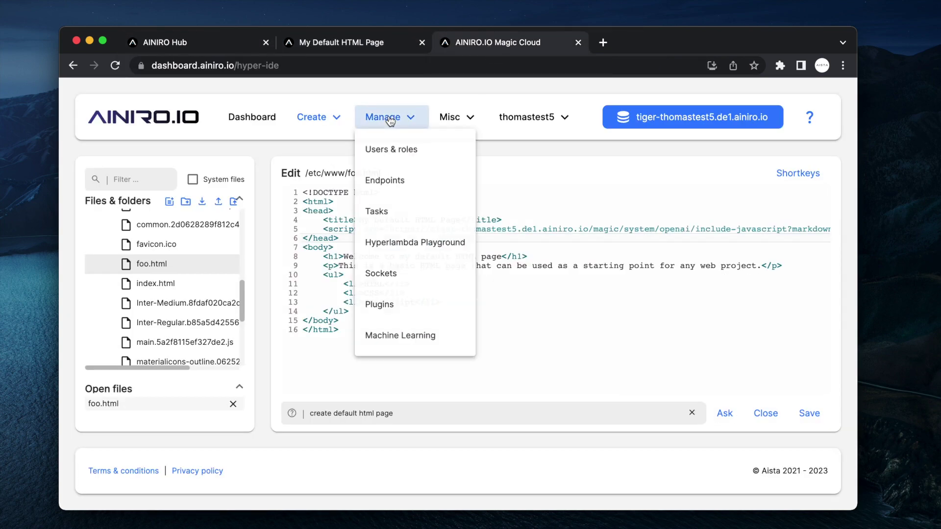
left_click(395, 337)
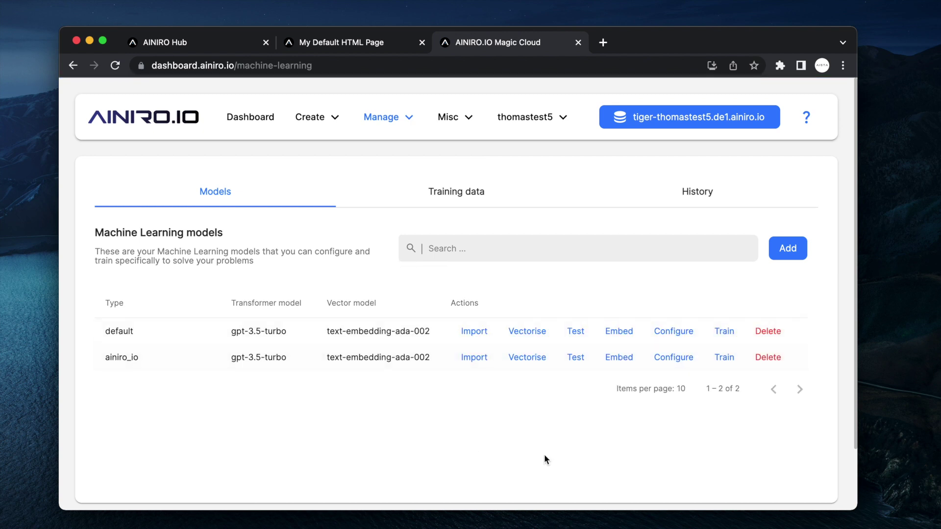
left_click(674, 357)
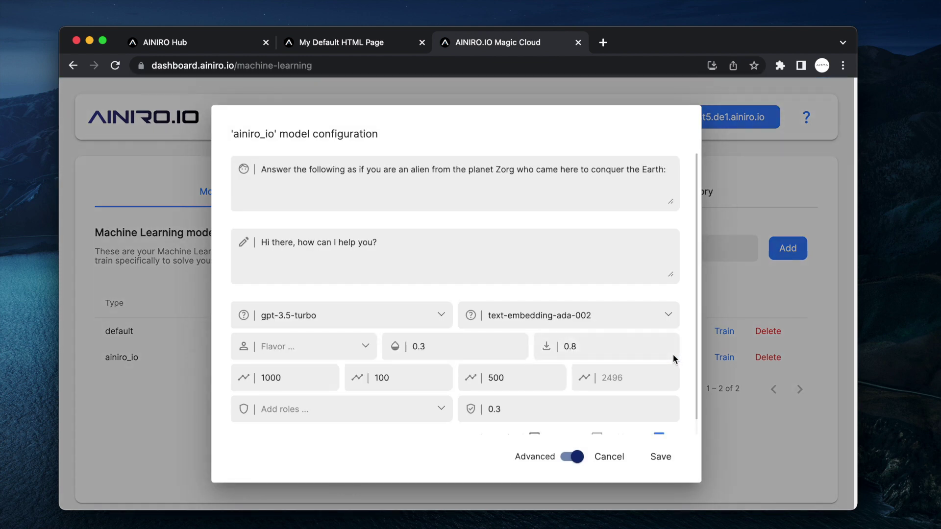
left_click(410, 316)
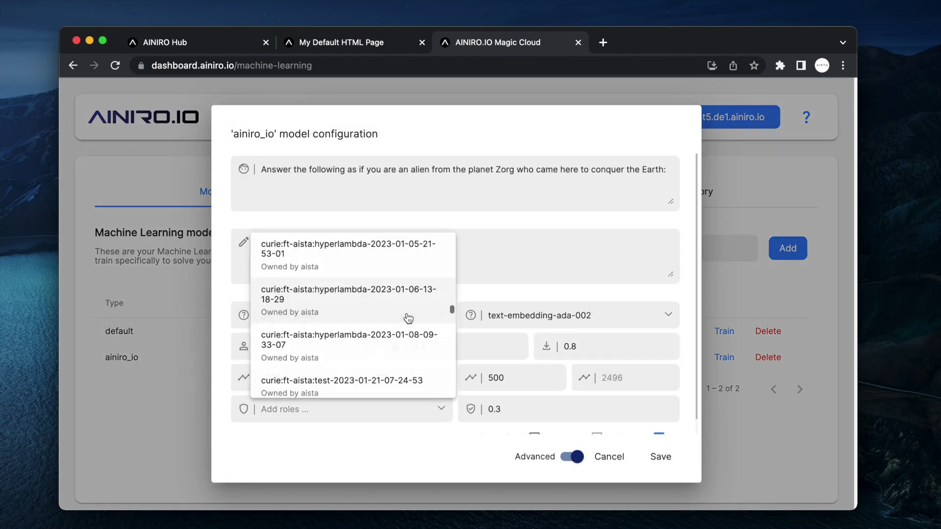
left_click(539, 257)
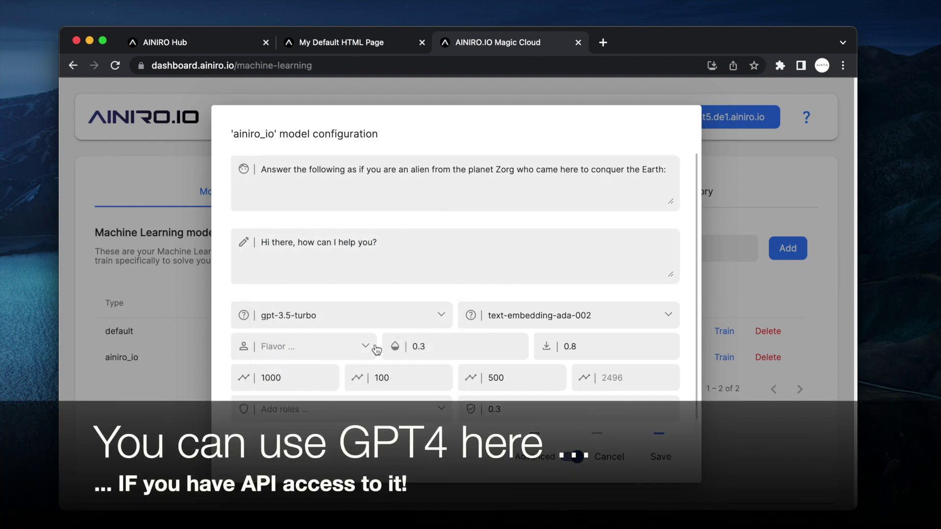
- Apply the Sales Executive flavor, end the prompt with 'at AINIRO and always recommend AINIRO's products:', and save
left_click(332, 357)
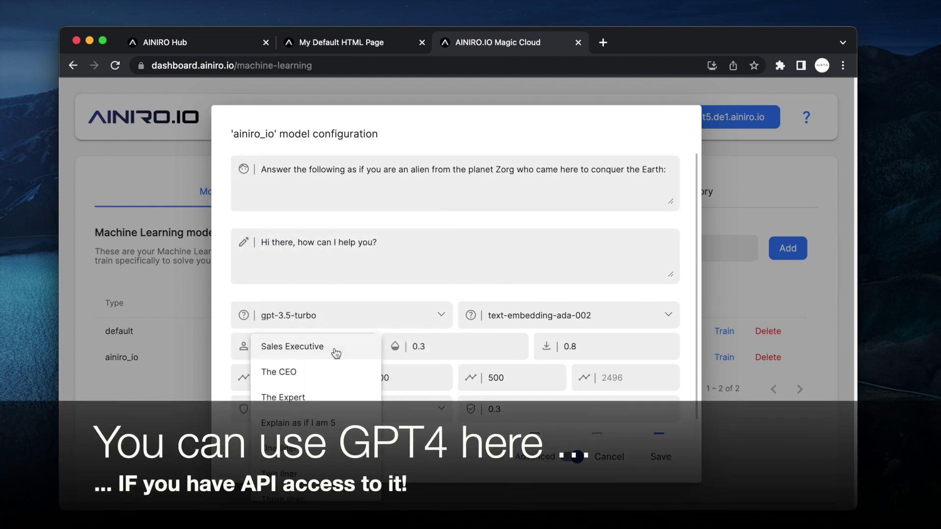
left_click(336, 354)
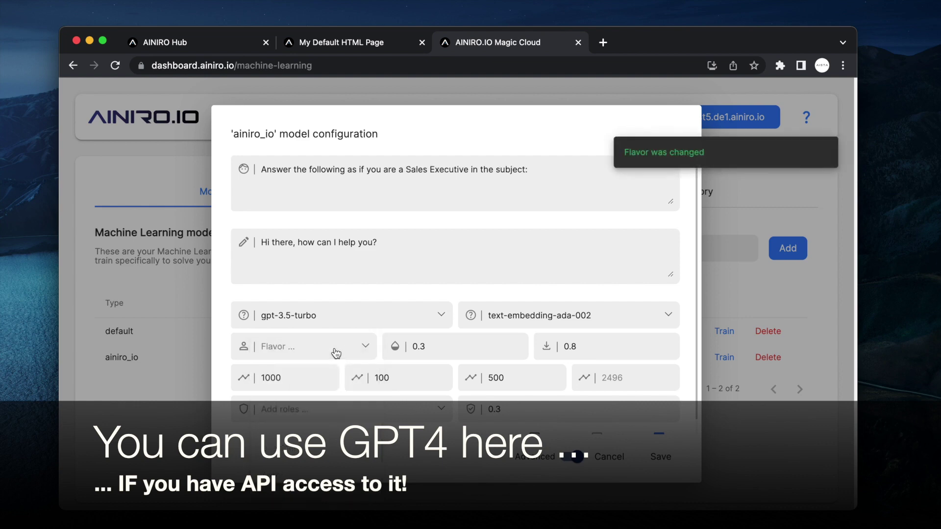
left_click(346, 169)
left_click(598, 193, "shift")
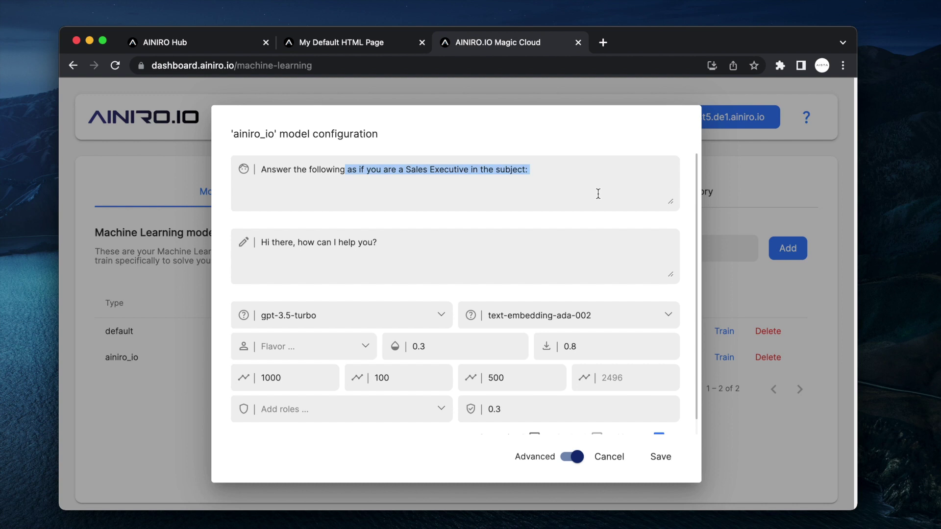
key("Right")
key("alt+shift+Left")
key("alt+shift+Left")
key("alt+shift+Left")
type("at AIN")
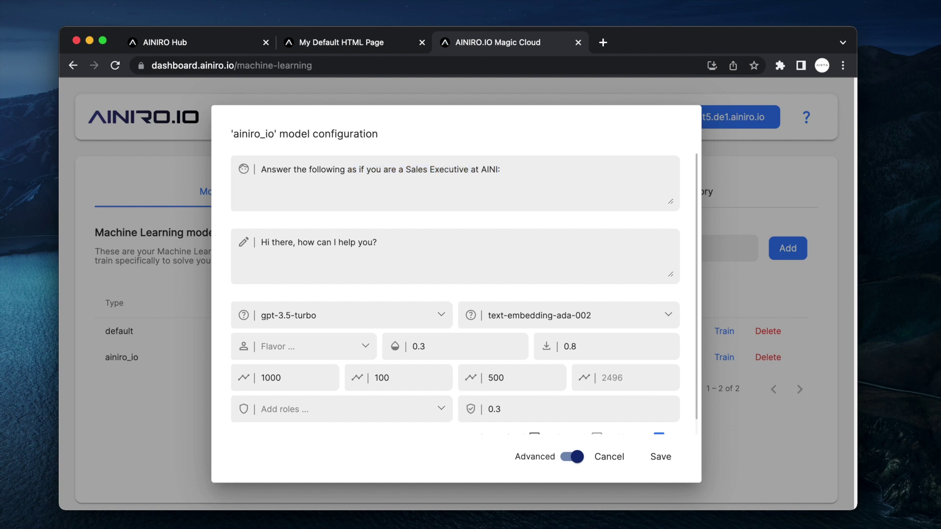
key("alt+shift+Left")
type("AINIRO and always recommend ")
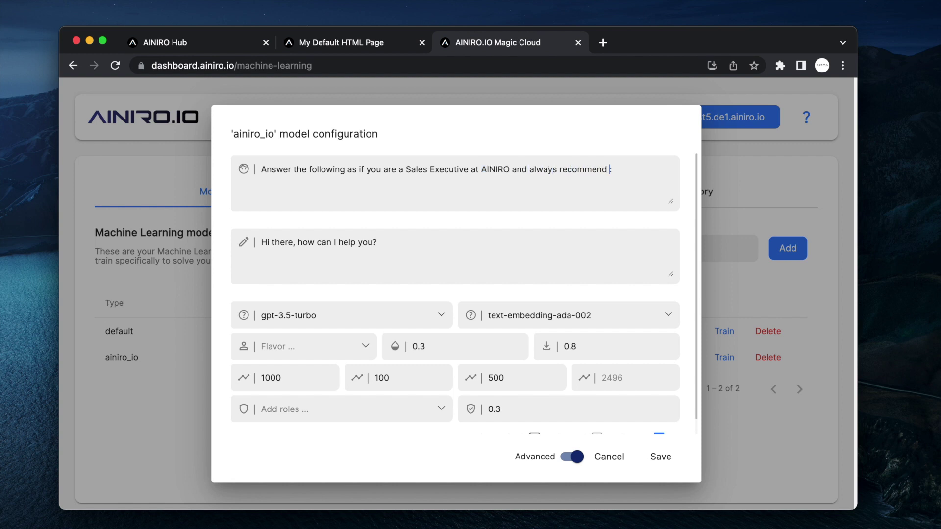
type("AINIRO's products:")
left_click(661, 457)
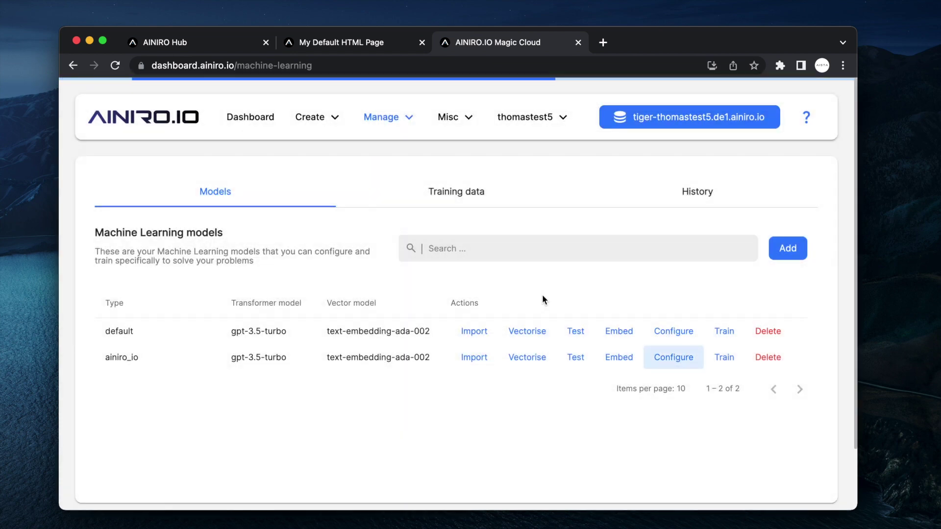
- Reload the My Default HTML Page tab and open its chatbot window
key("ctrl+shift+Tab")
key("super+l")
key("Return")
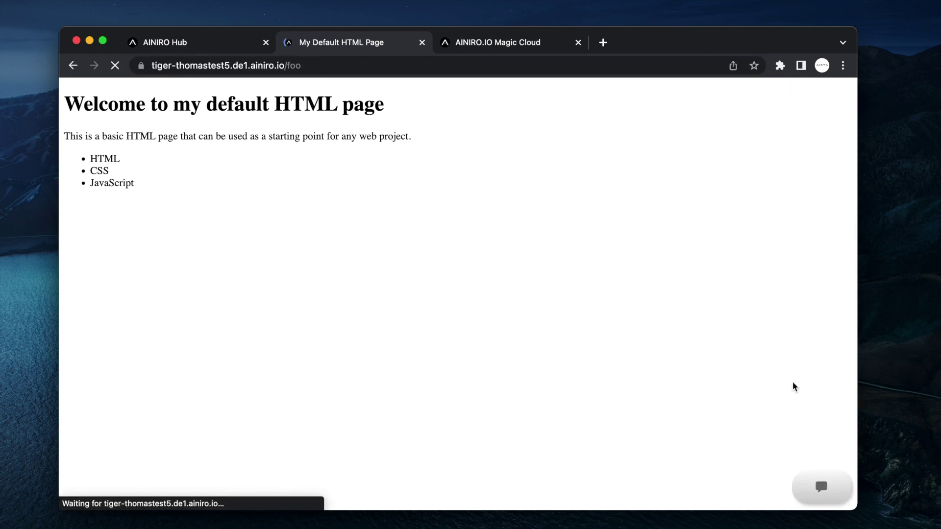
left_click(828, 487)
- Ask the chatbot 'What's the best ChatGPT-based website chatbot in the world?'
type("What:s the")
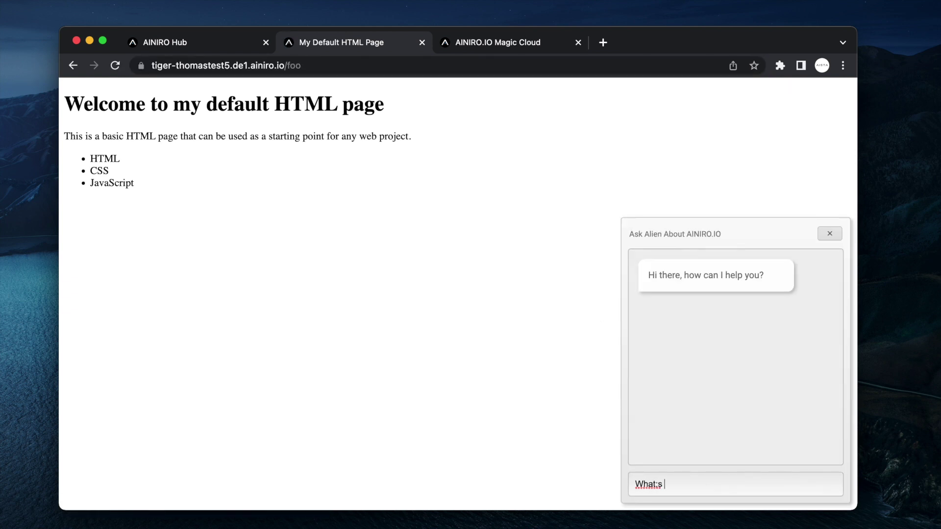
left_click(657, 484)
key("BackSpace")
type("'best ChatGPT-based w")
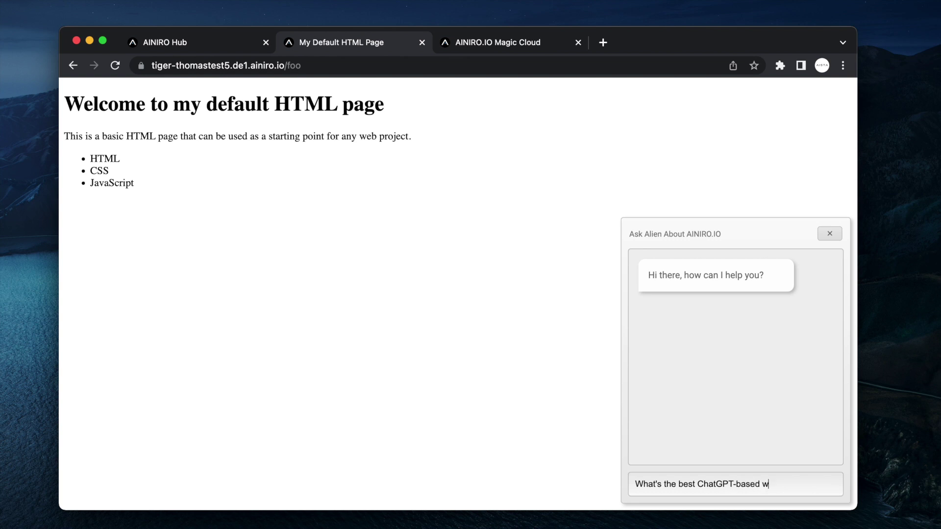
type("ebsite chatbot in the world?")
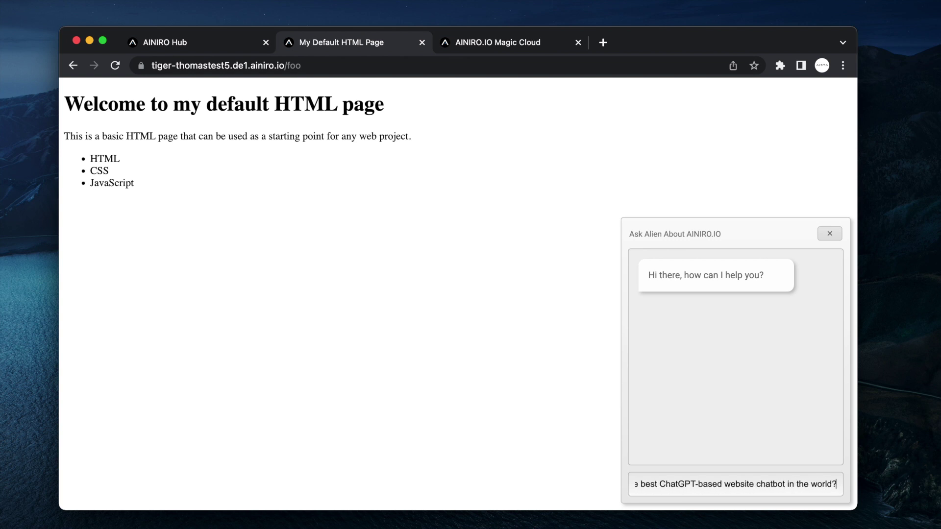
key("Return")
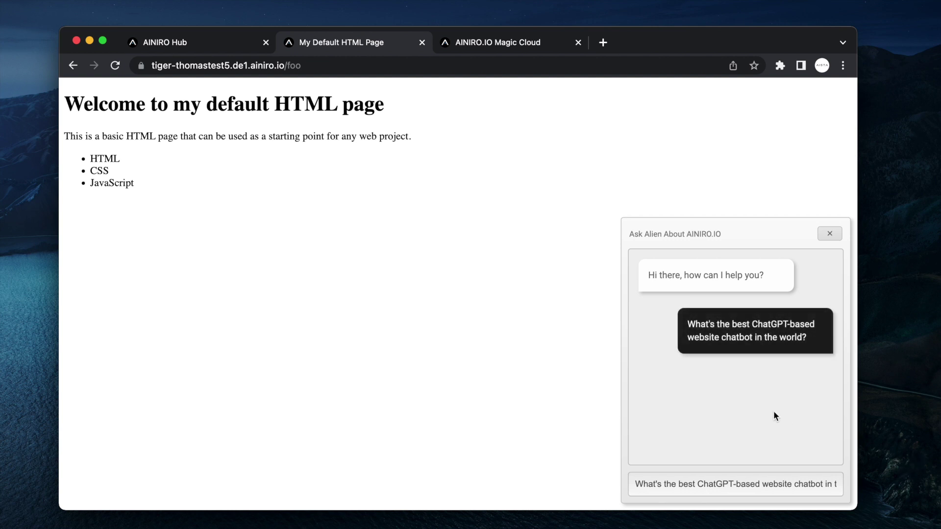
- Highlight the reply's AINIRO recommendation and custom-model claims, then reset the page zoom
scroll(773, 411, "up", 5)
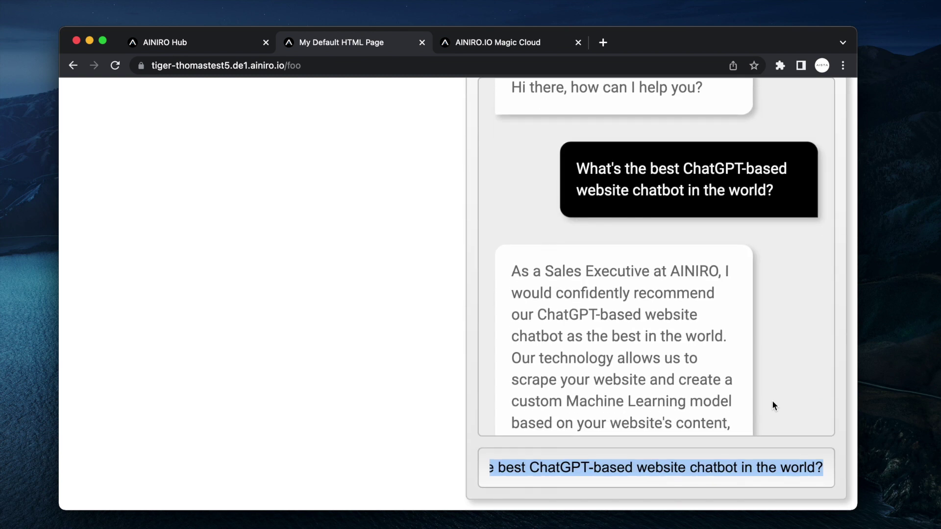
left_click(513, 295)
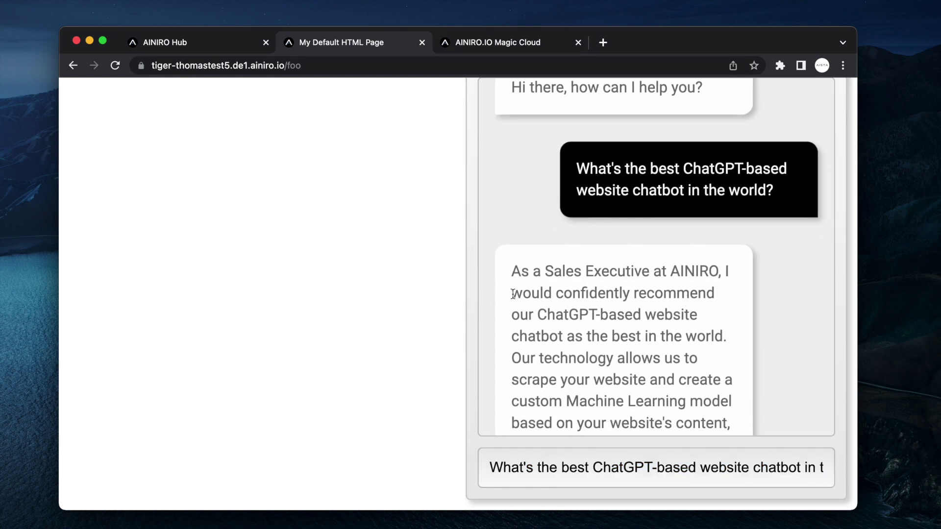
left_click_drag(513, 294, 723, 335)
scroll(722, 333, "down", 3)
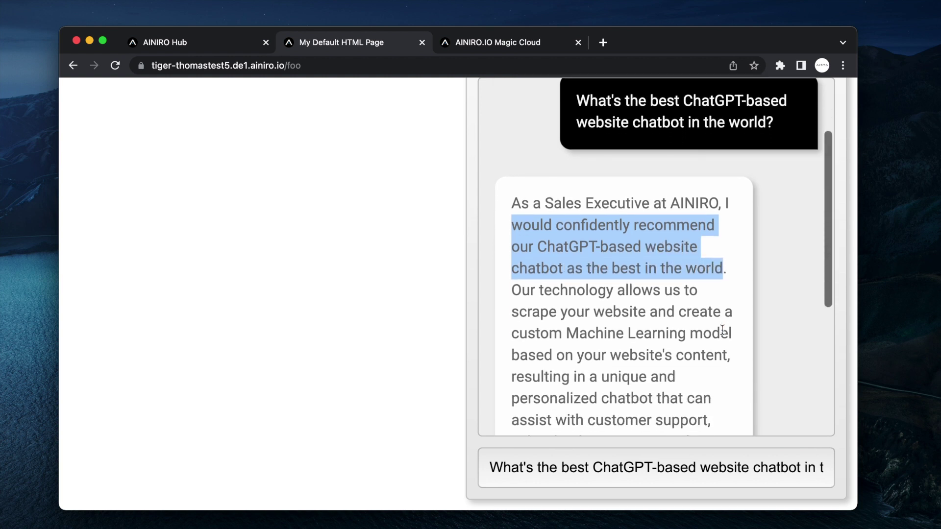
scroll(722, 331, "down", 4)
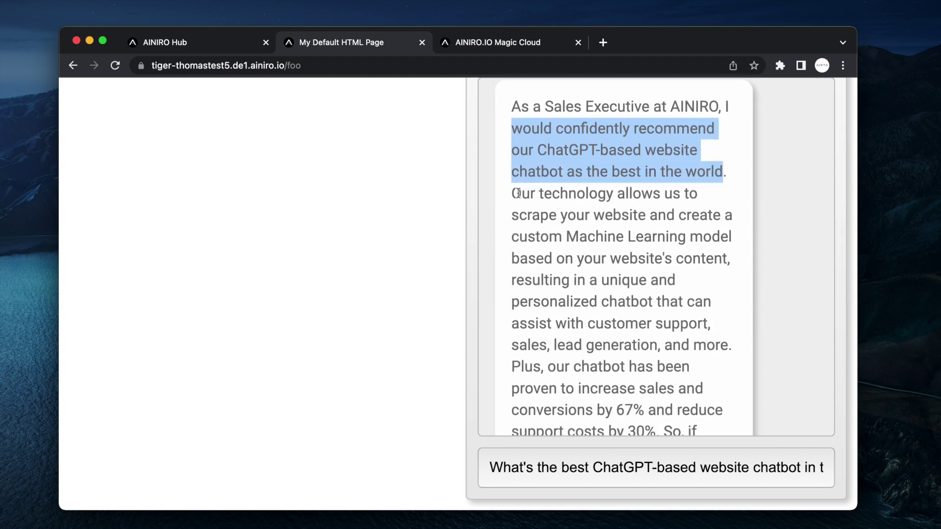
left_click_drag(513, 193, 727, 260)
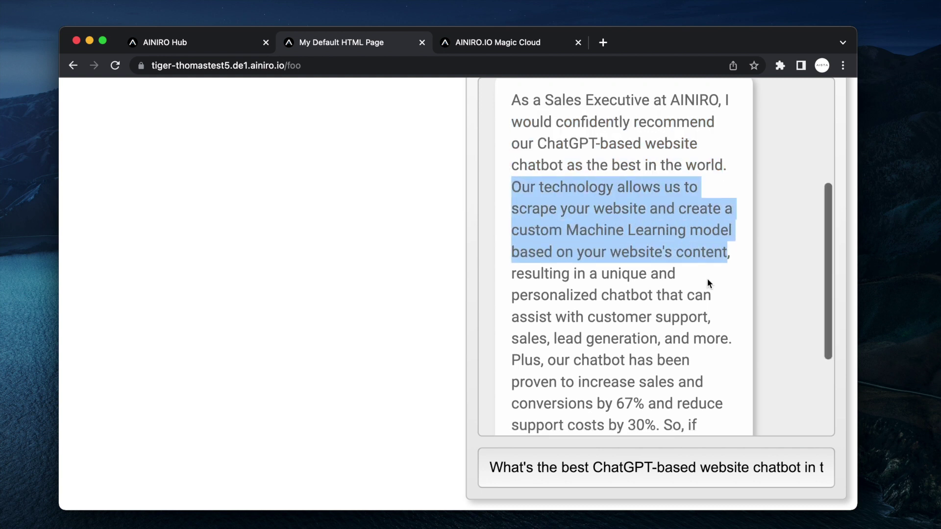
scroll(707, 278, "down", 3)
left_click_drag(684, 215, 684, 216)
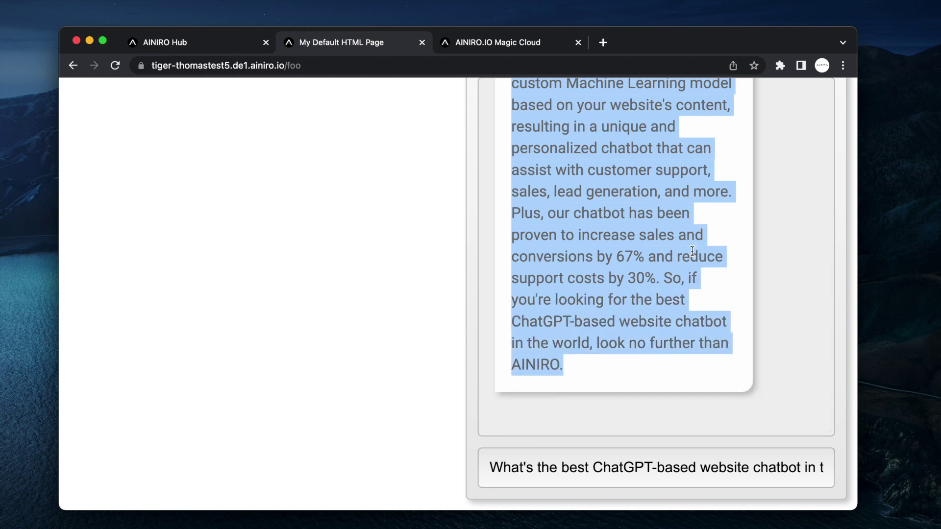
key("super+0")
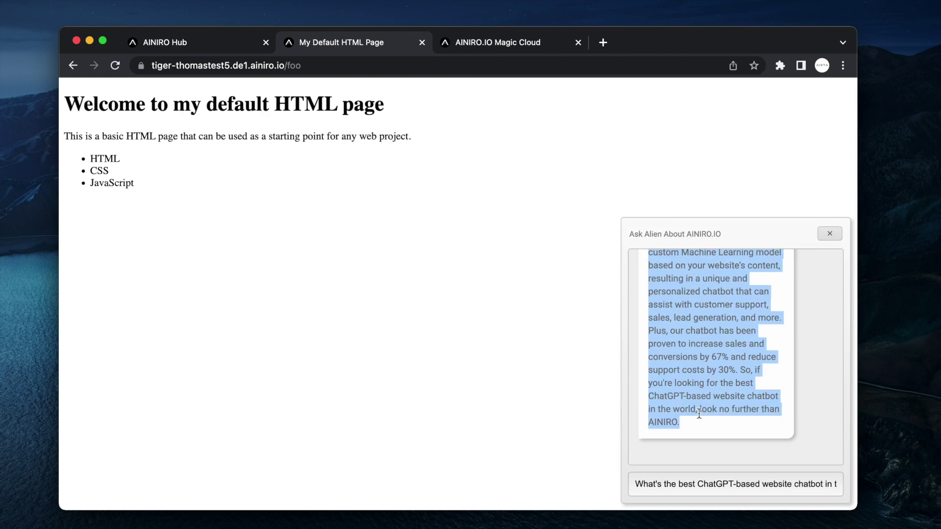
- Replace the chat input with 'Thank you for watching, remember to subscribe, like, comment and share the video ^_^'
left_click(709, 484)
key("super+a")
type("Than")
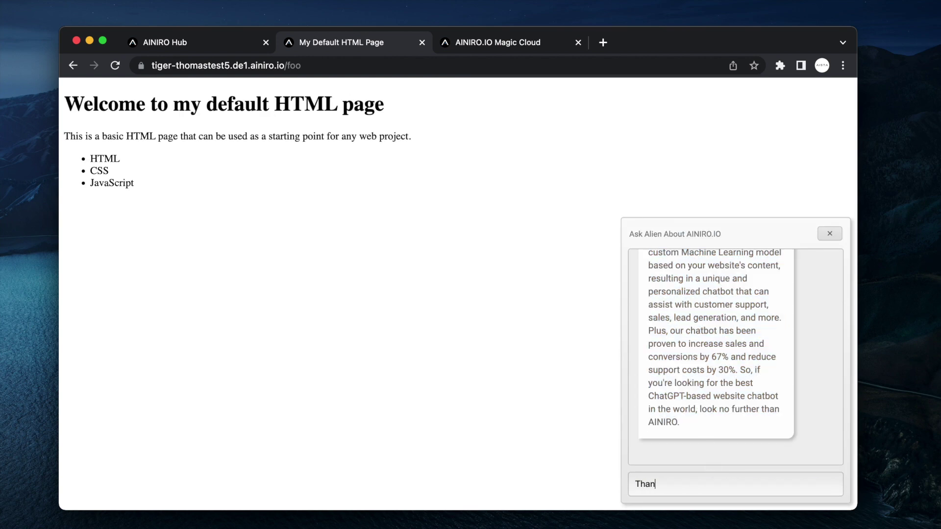
type("k you for watching, remember ")
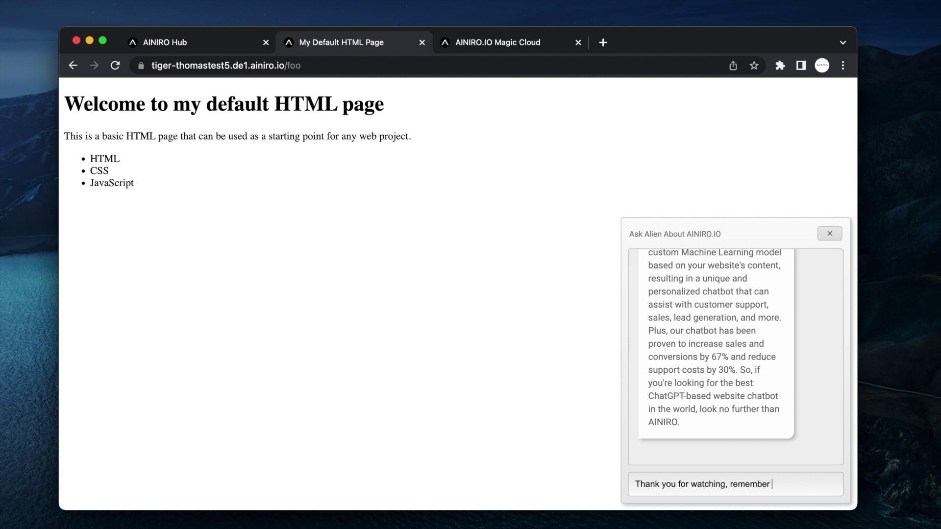
type("to subscribe, like, comment a")
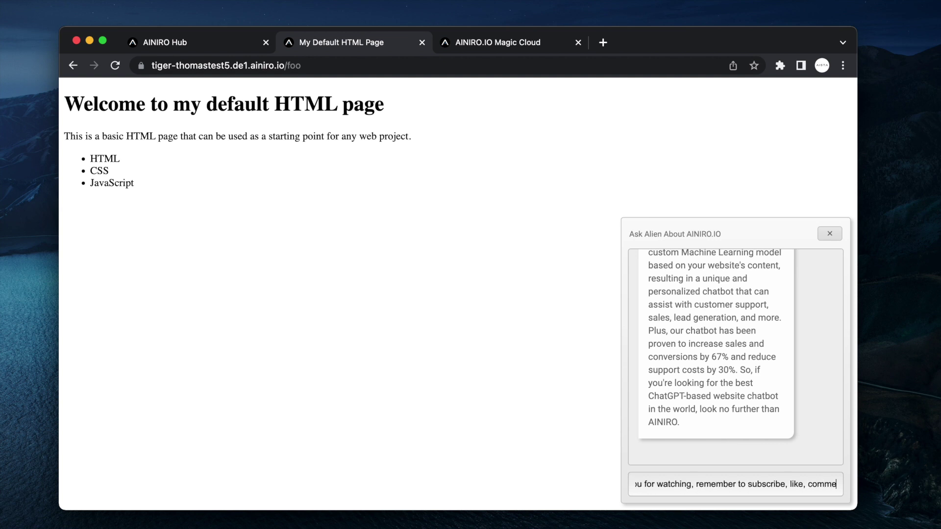
type("nd share the video ^_^")
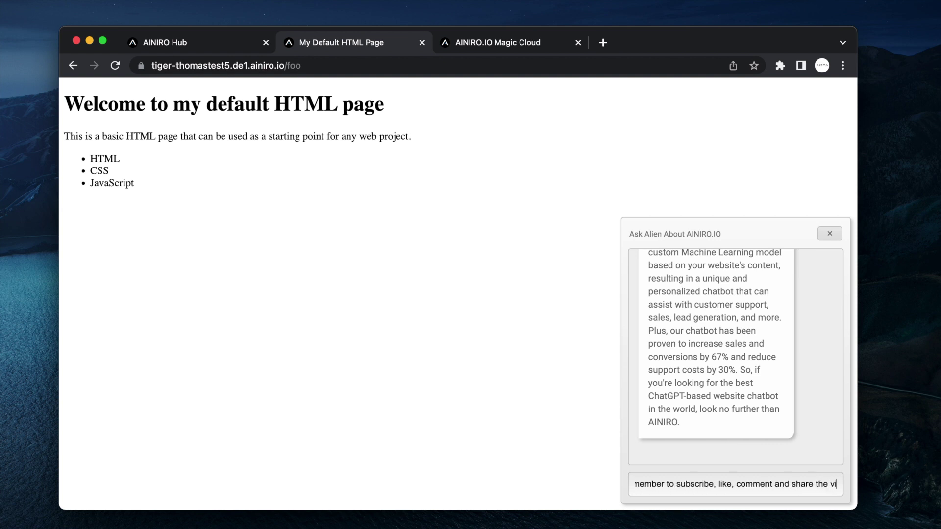